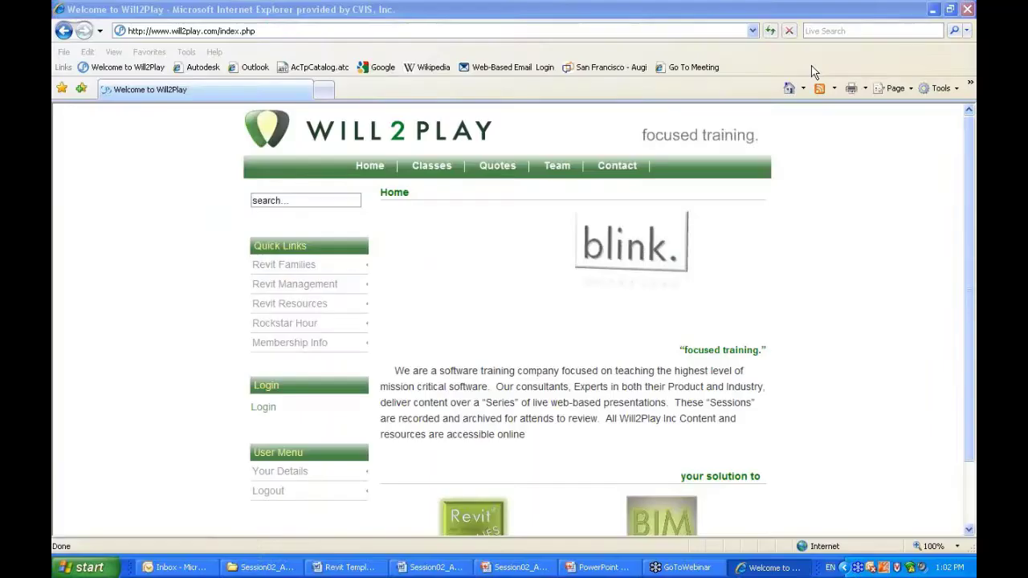
Navigate Revit Families > Revit Management and open the full Session02 article.
click(287, 266)
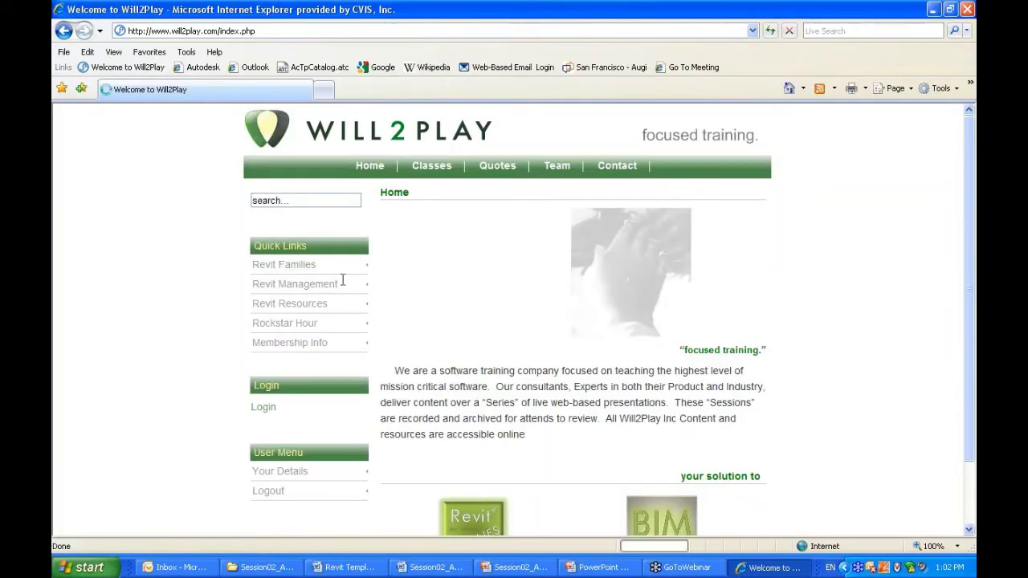
click(301, 289)
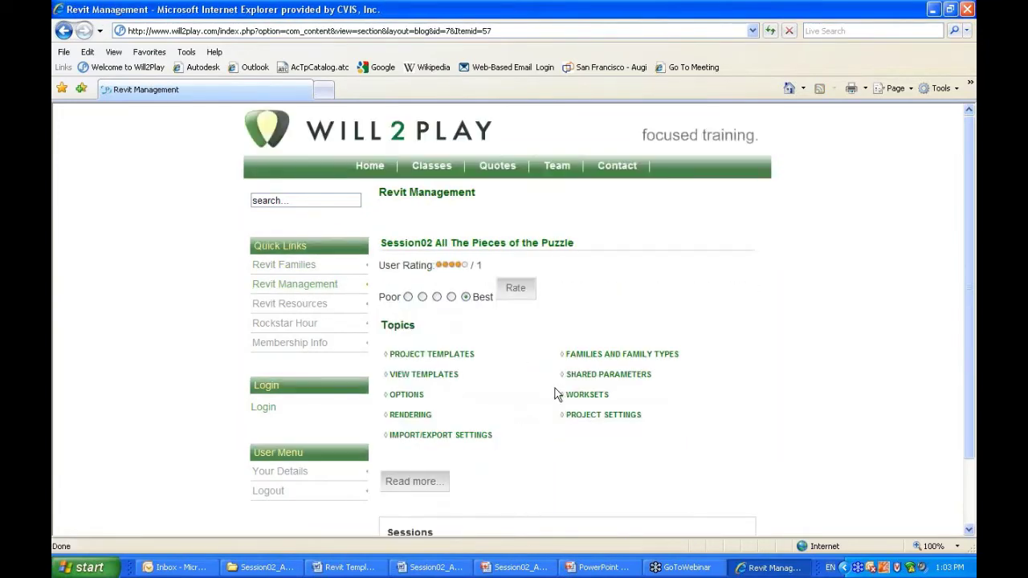
scroll(536, 391, down, 1)
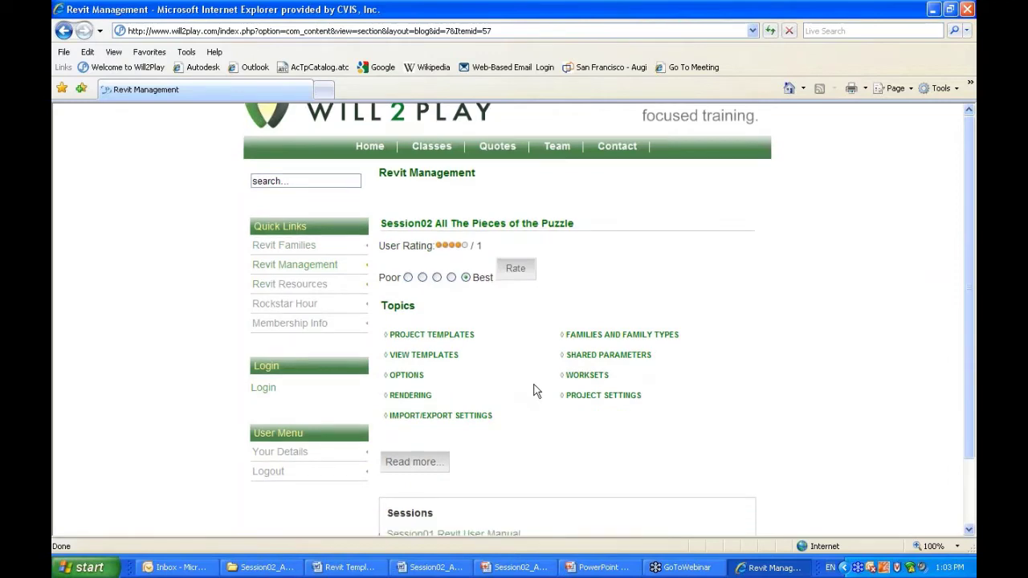
scroll(537, 392, down, 3)
click(413, 401)
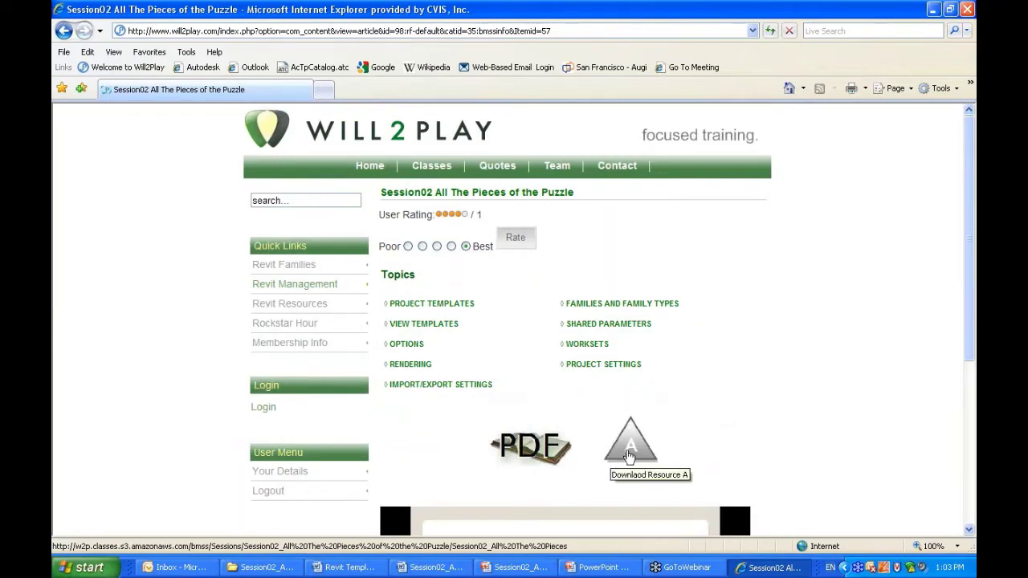
Open the Revit Template File Check List PDF and read through pages 1 and 2.
click(631, 455)
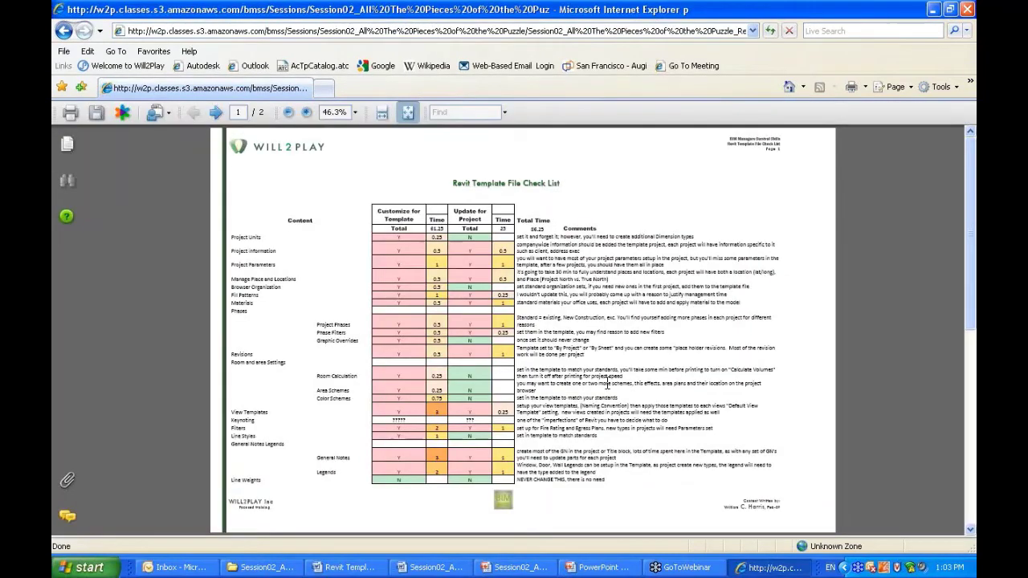
drag(309, 208, 622, 509)
scroll(627, 447, down, 3)
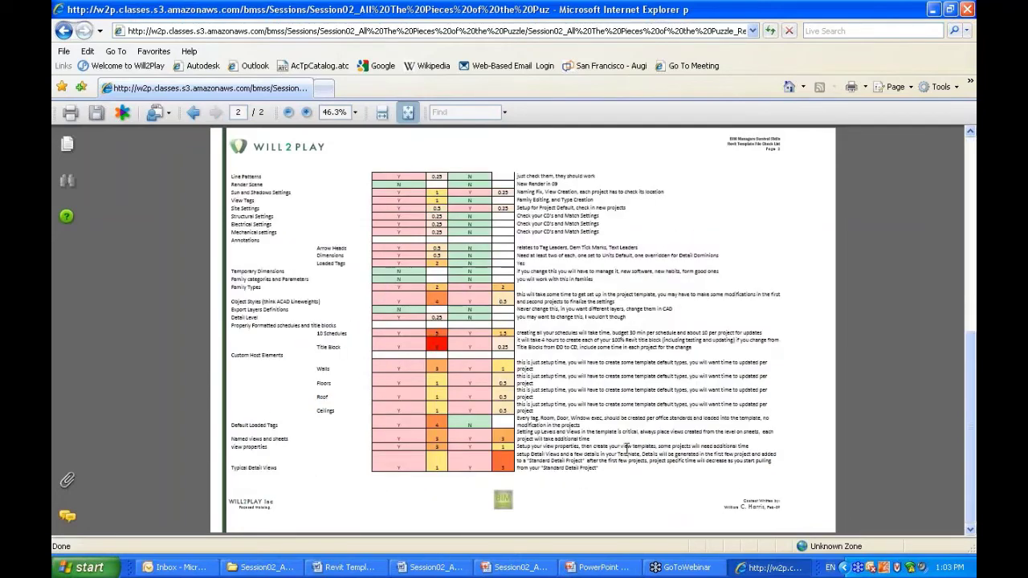
mouse_move(616, 462)
mouse_down()
mouse_move(595, 436)
mouse_move(349, 279)
mouse_up()
scroll(349, 279, up, 3)
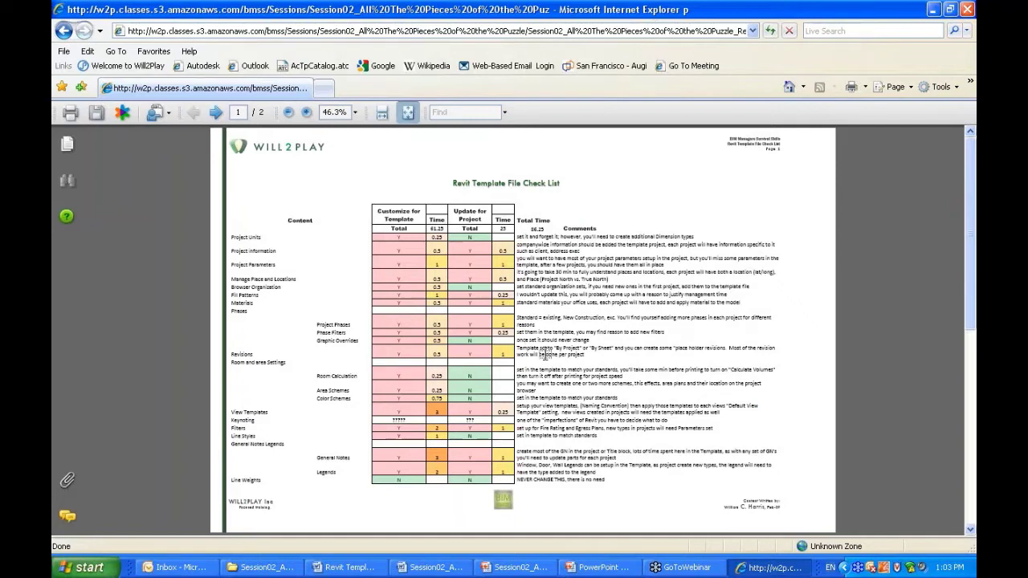
key(alt+Tab)
key(alt+shift)
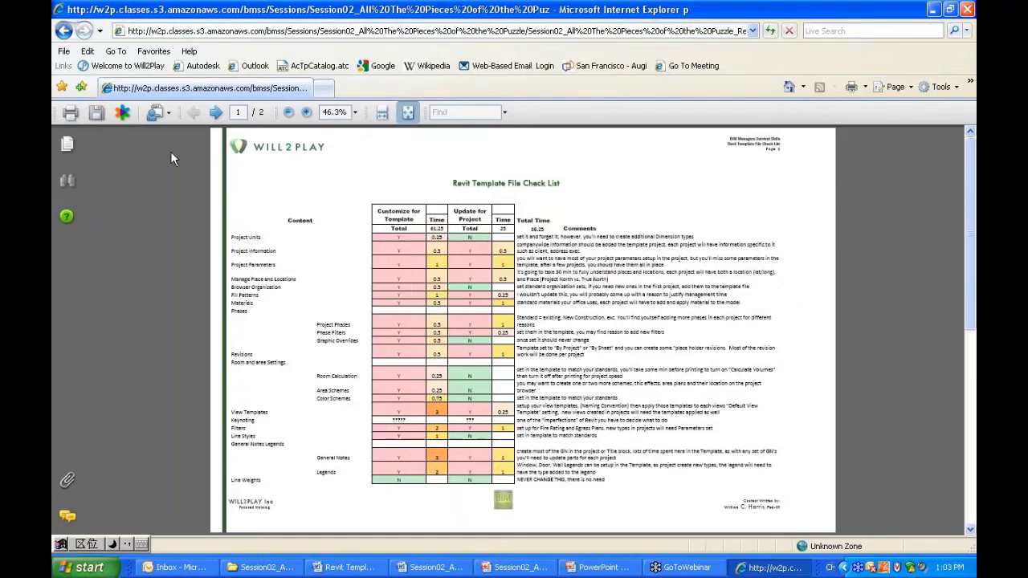
Back on Session02, preview the Revit Resources page's Template File Check List PDF, then close it.
click(64, 32)
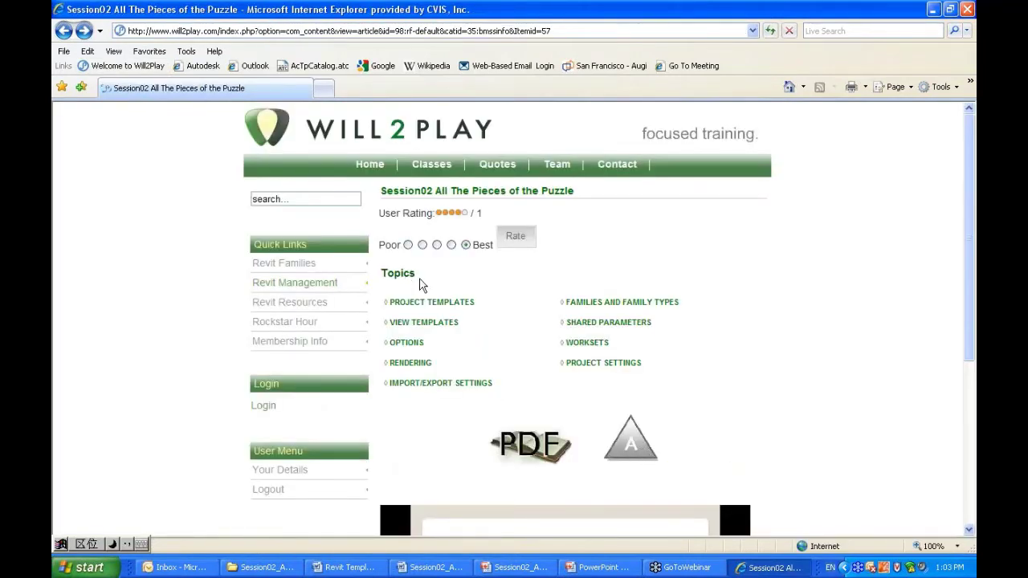
drag(381, 190, 575, 192)
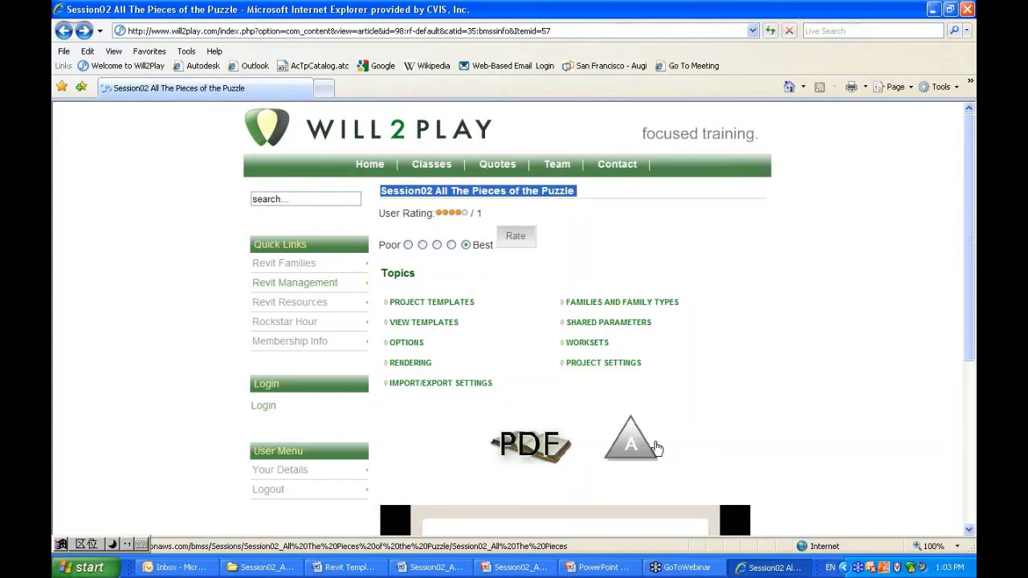
click(318, 310)
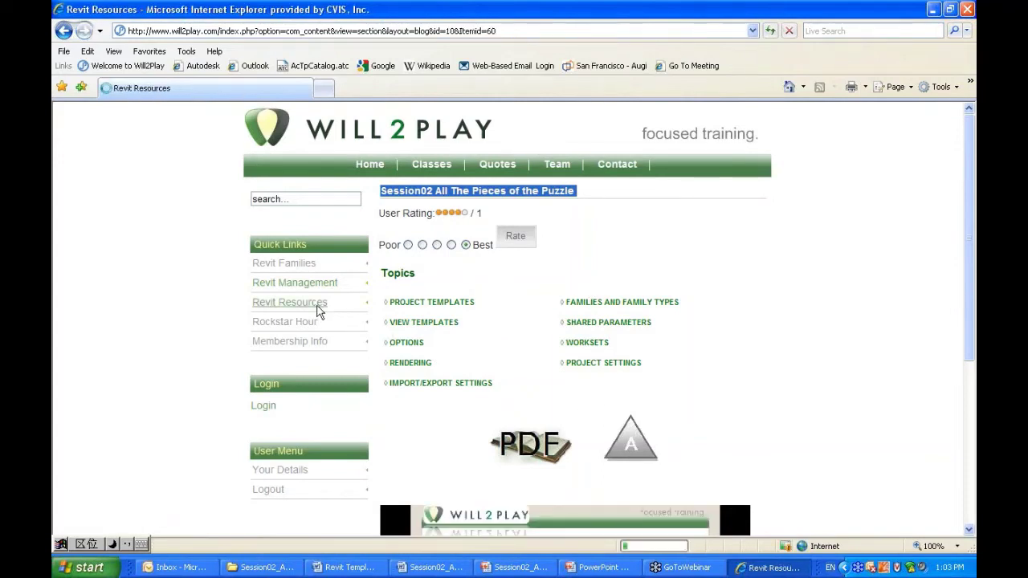
click(436, 312)
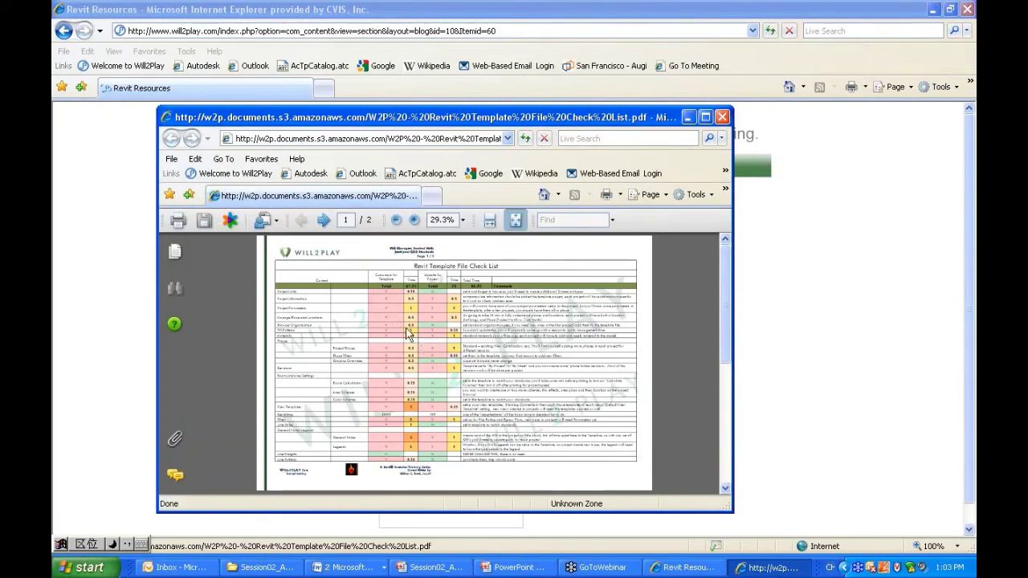
click(723, 118)
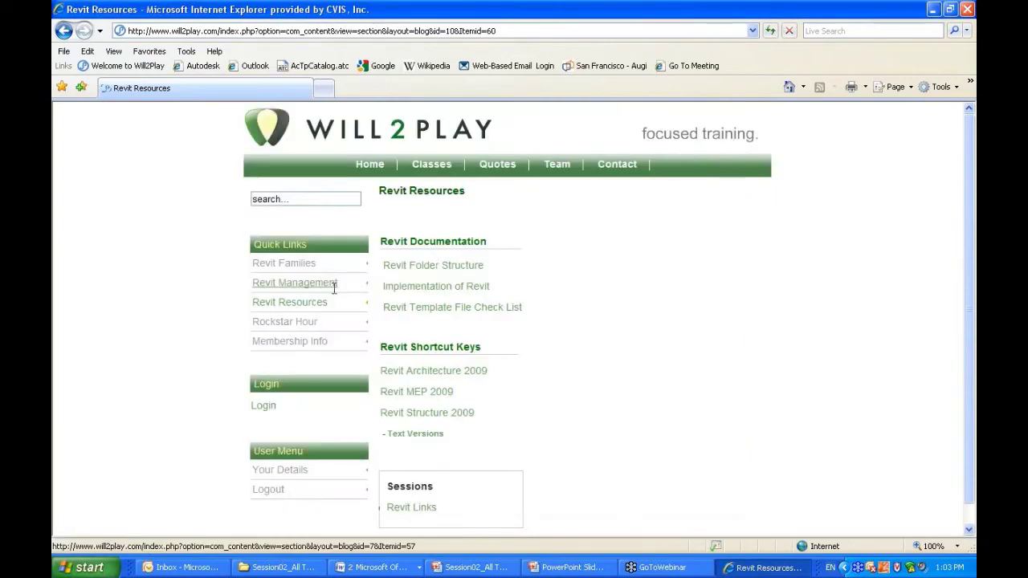
Reopen the Session02 checklist PDF via Revit Management, highlight some text, then go back.
click(334, 286)
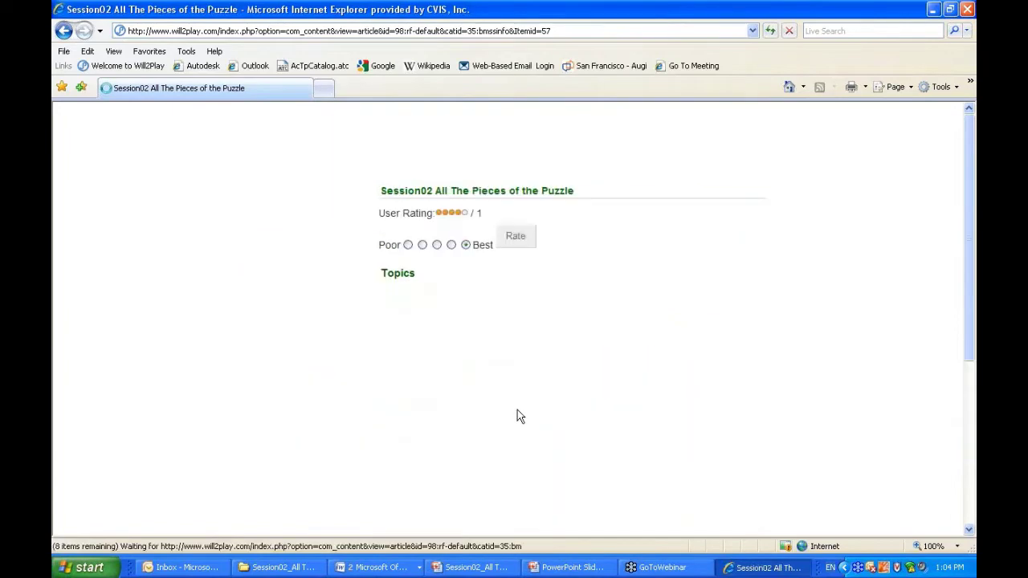
click(649, 448)
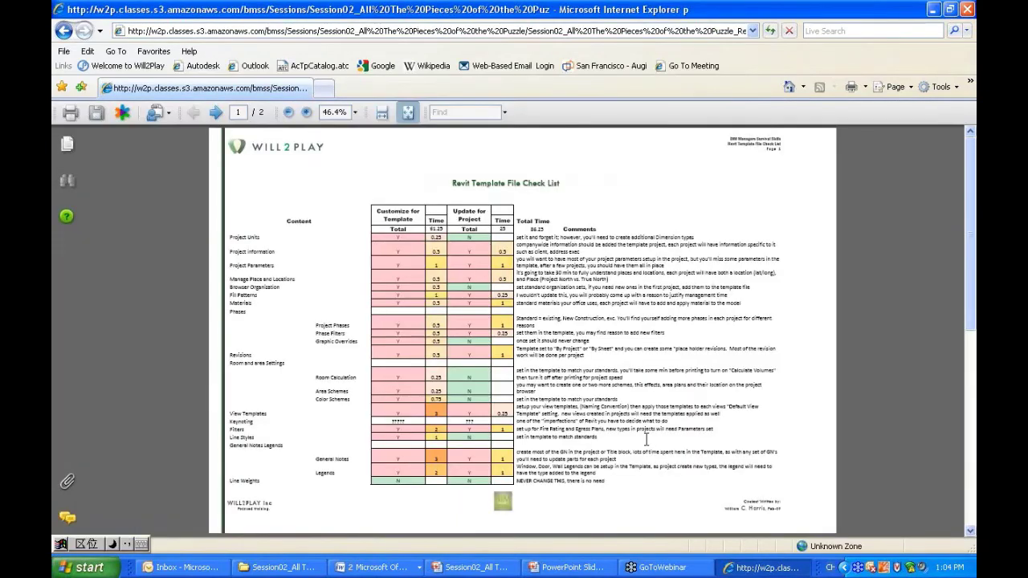
drag(647, 439, 618, 421)
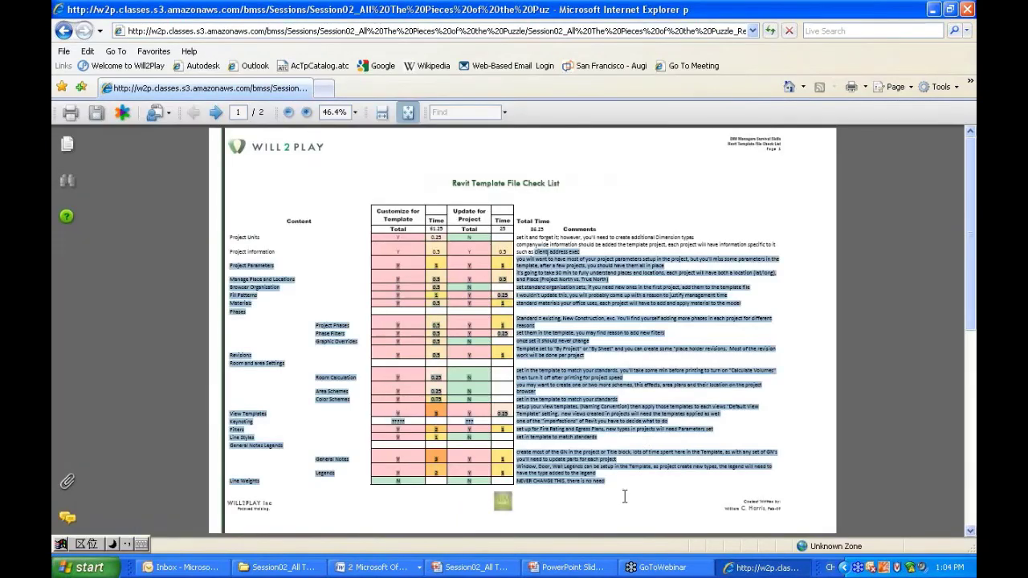
click(623, 419)
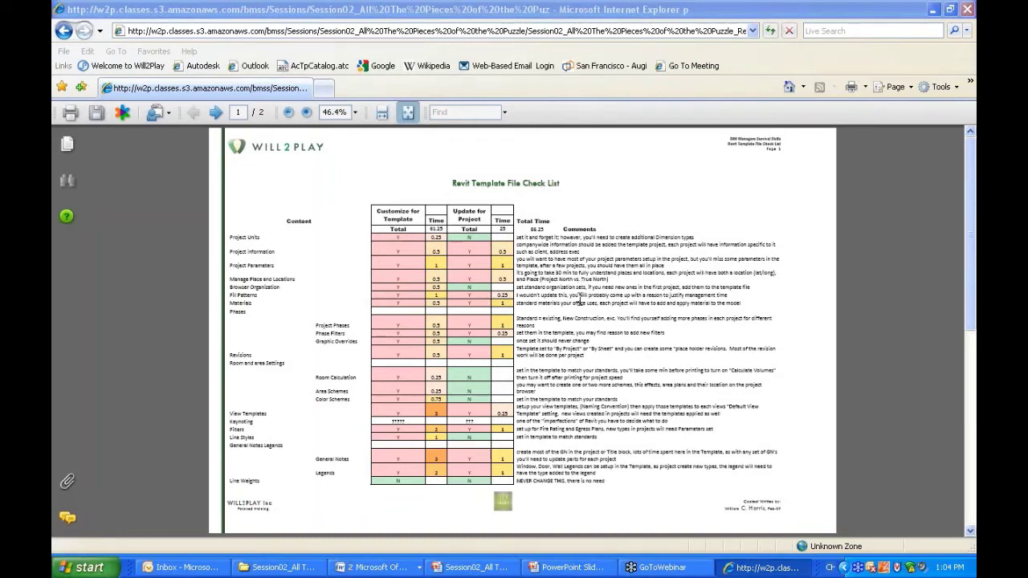
key(alt+Tab)
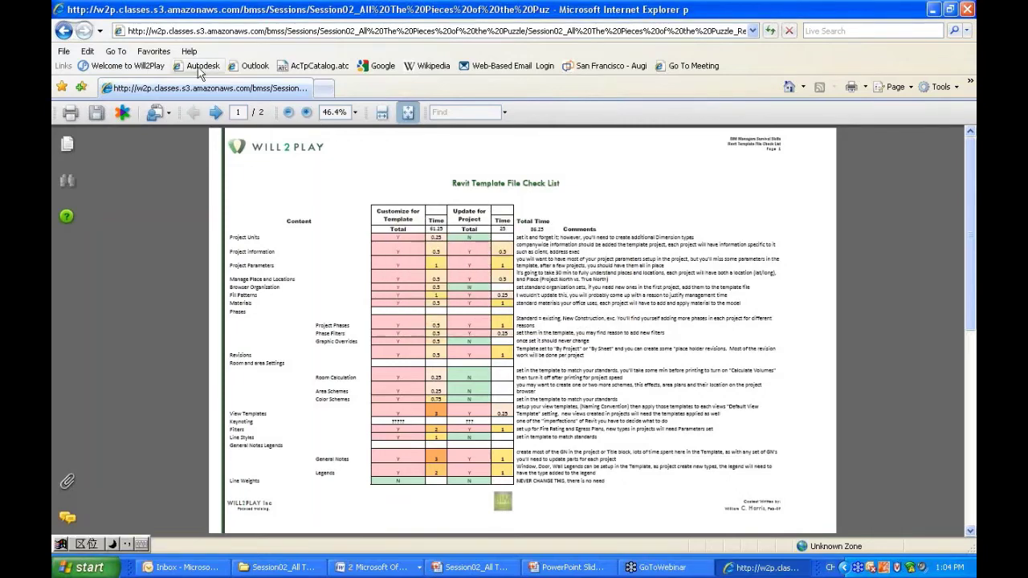
click(64, 30)
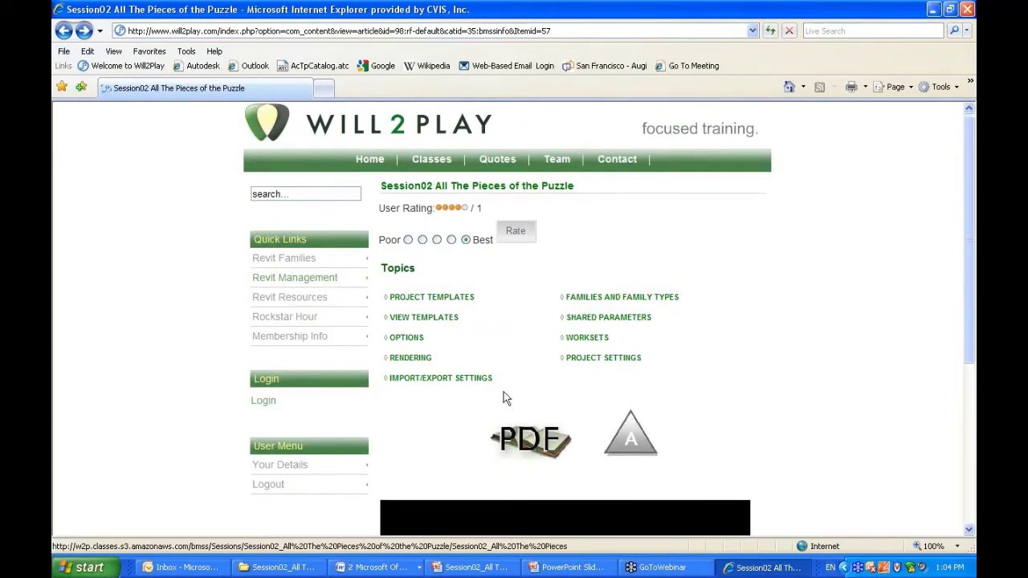
scroll(502, 397, down, 3)
scroll(514, 305, up, 2)
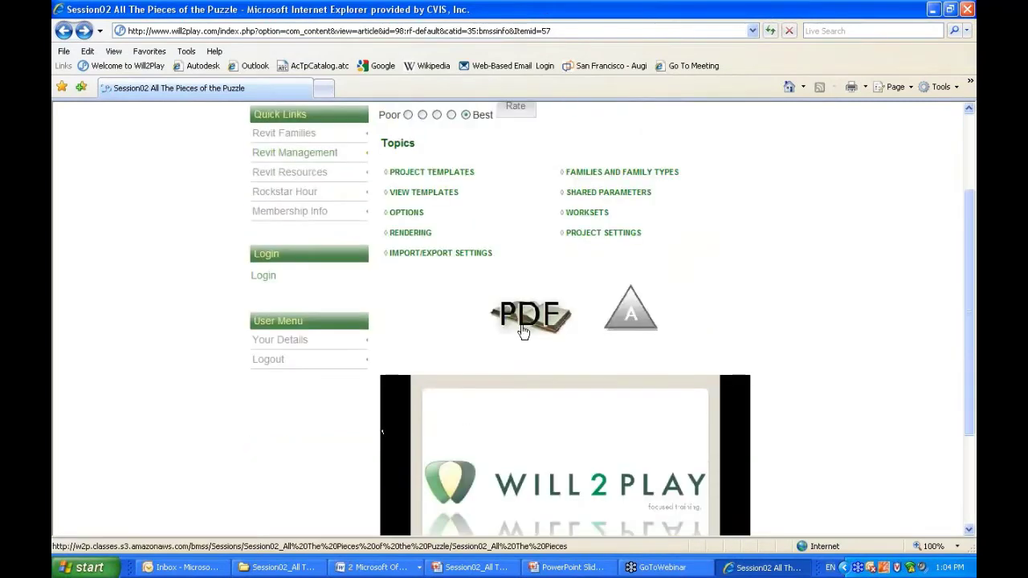
click(523, 331)
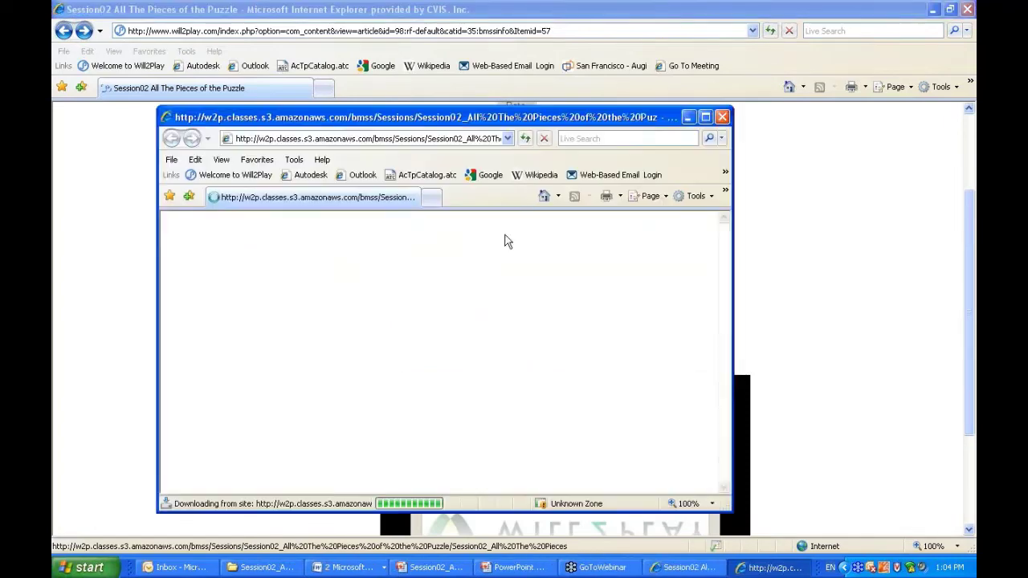
click(722, 117)
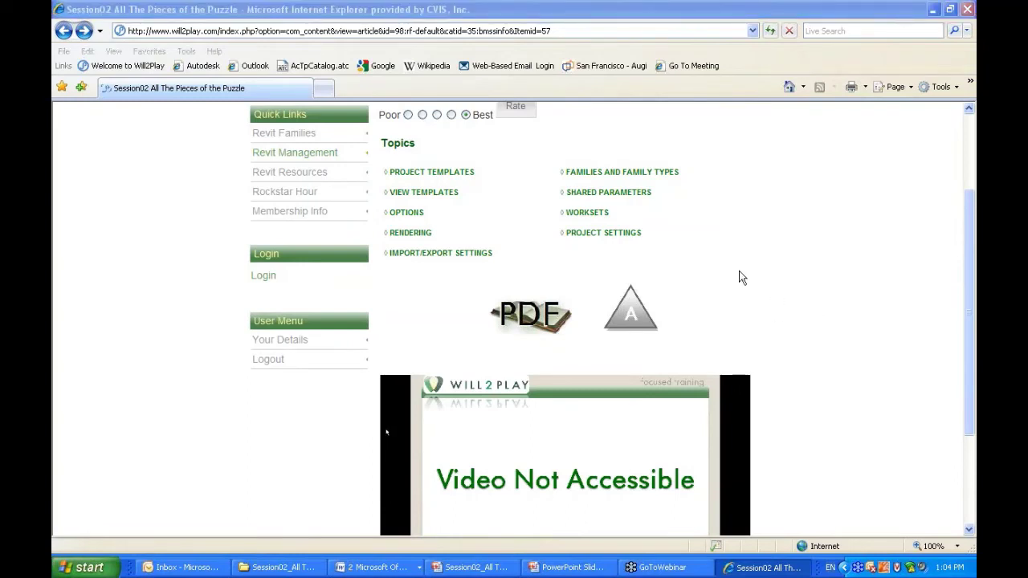
key(alt+Tab)
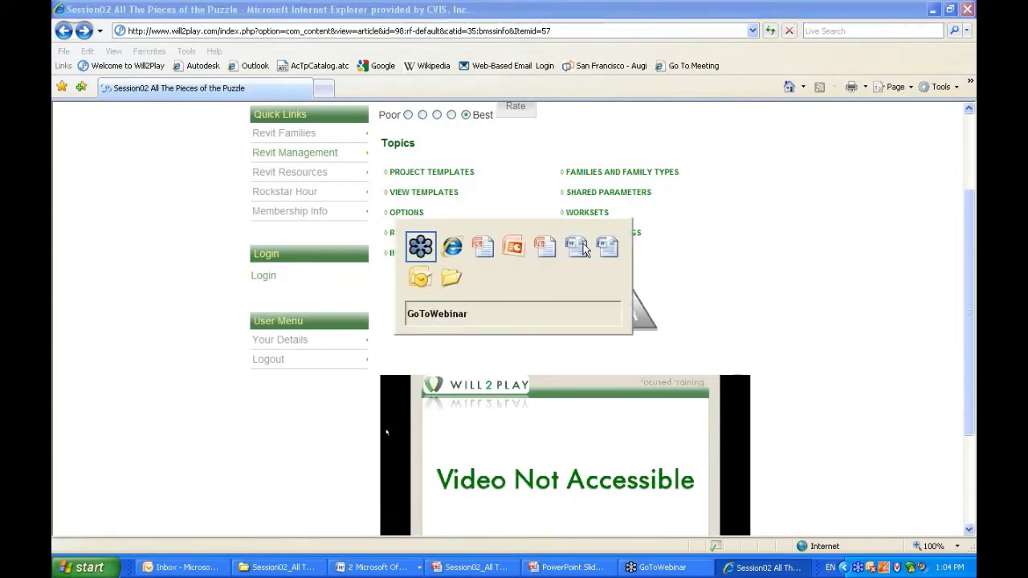
key(alt+shift+Tab)
key(alt+Tab)
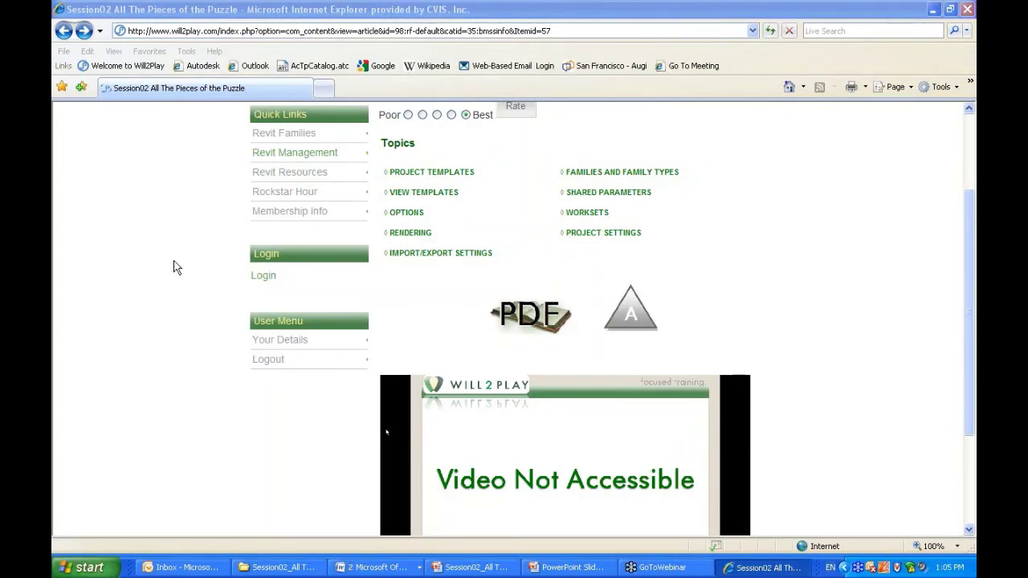
Switch to the PowerPoint slideshow, then on to the Session02 course folder window.
key(alt+Tab)
key(alt+Tab)
key(alt+Tab)
key(alt+Tab)
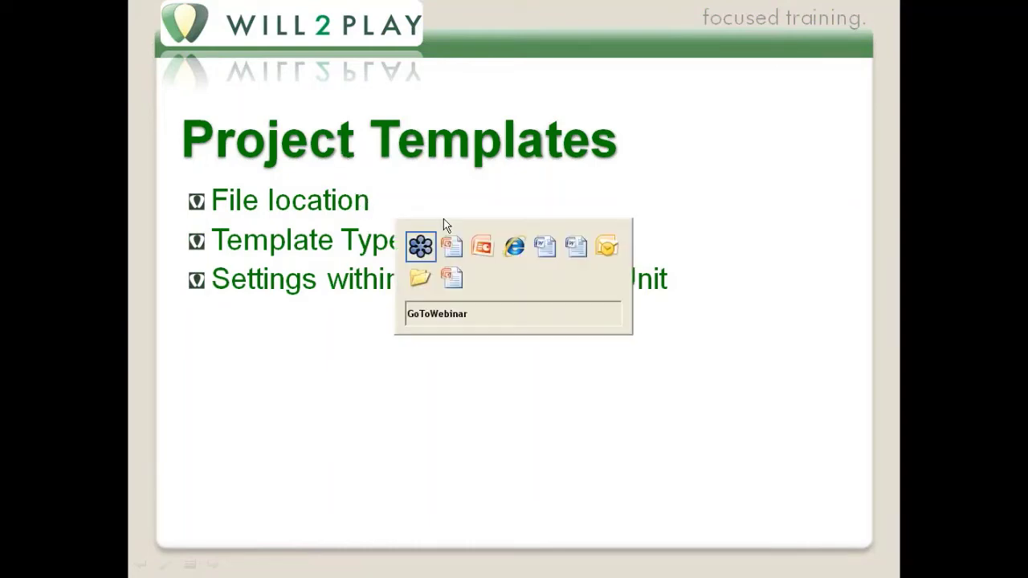
key(alt+shift+Tab)
key(alt+shift+Tab)
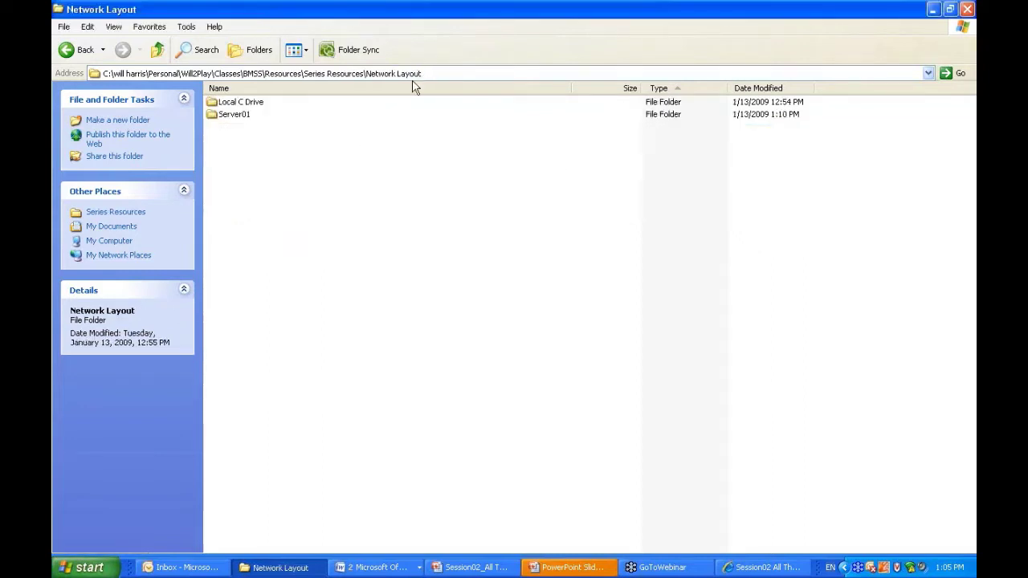
Highlight Network Layout in the Resources\Series Resources folder path.
click(385, 73)
drag(365, 73, 450, 72)
click(422, 234)
Step through the Local C Drive and Server01 folders, then deselect them.
click(245, 114)
key(Up)
key(Down)
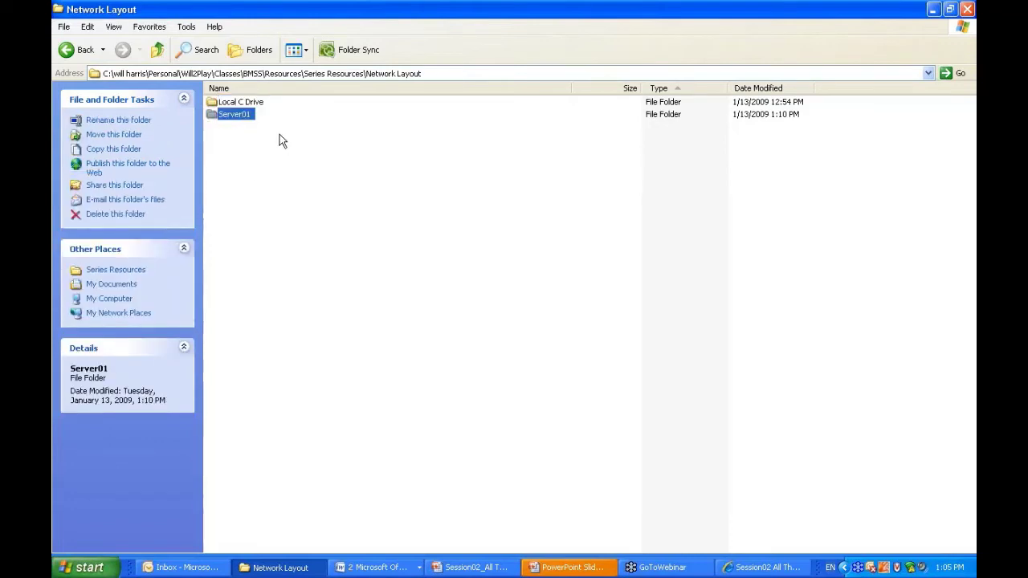
key(Up)
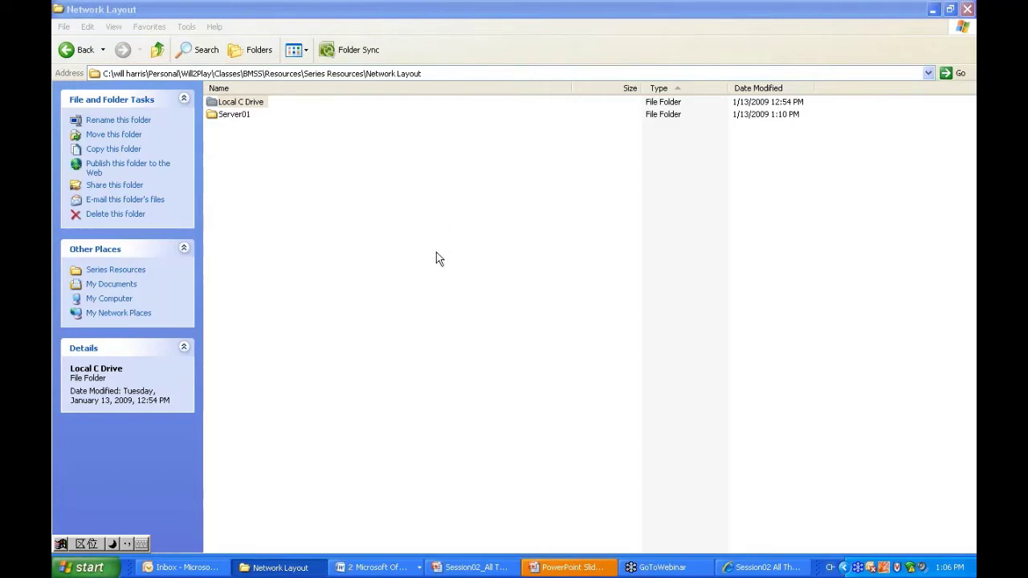
click(313, 167)
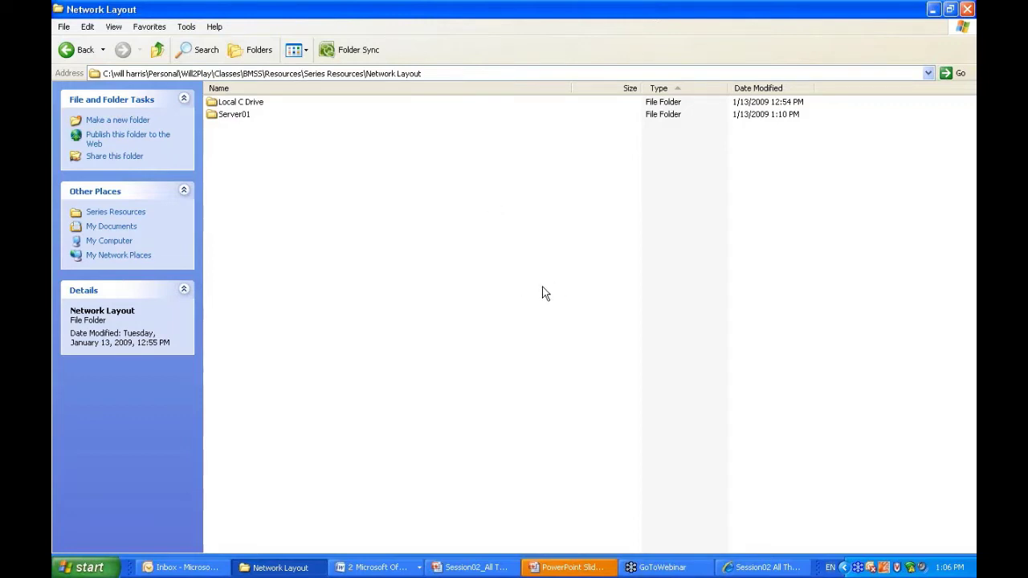
key(alt+shift)
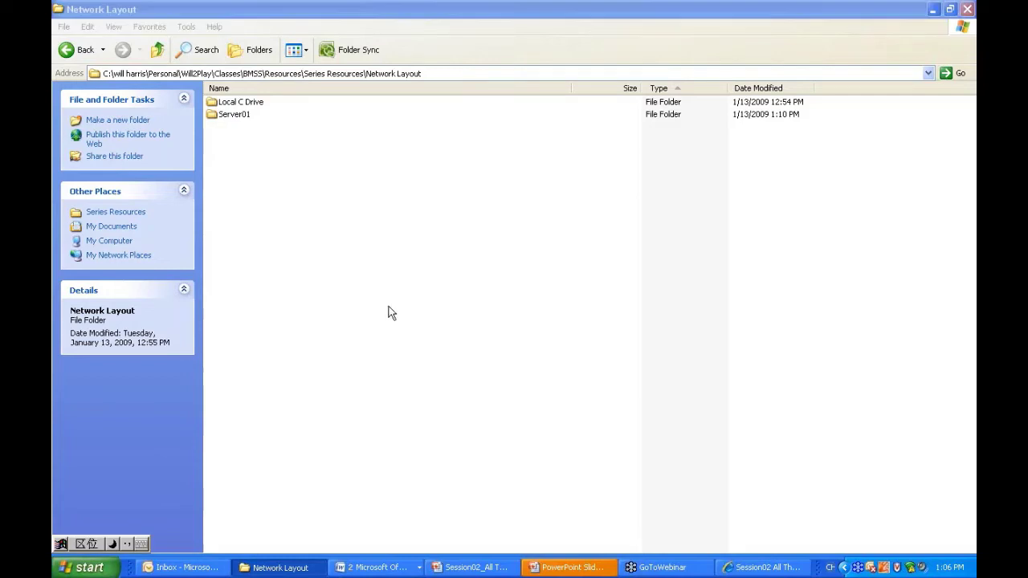
click(544, 281)
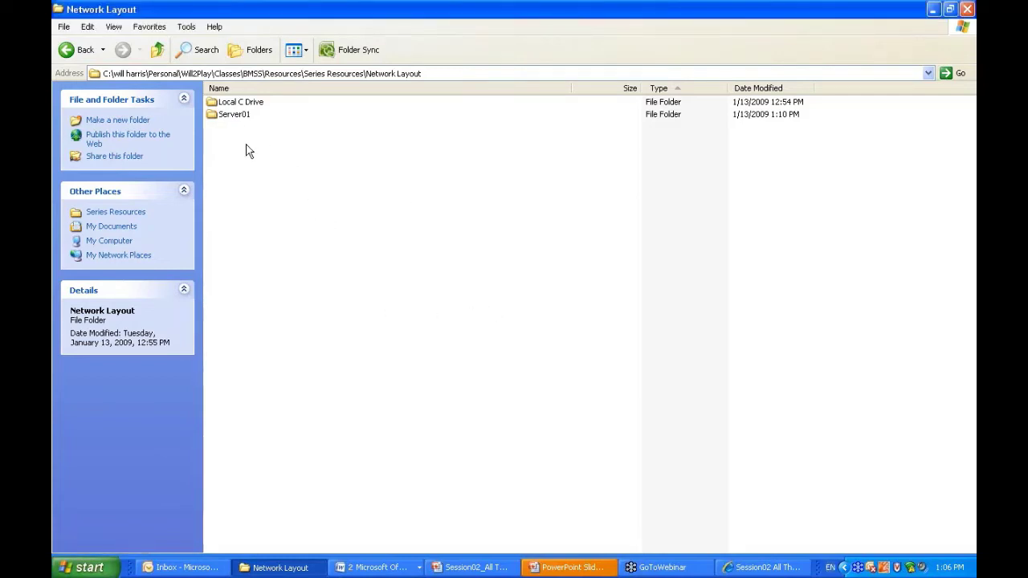
End the Project Templates slideshow, minimize PowerPoint, and bring up Revit Architecture 2009.
key(alt+Tab)
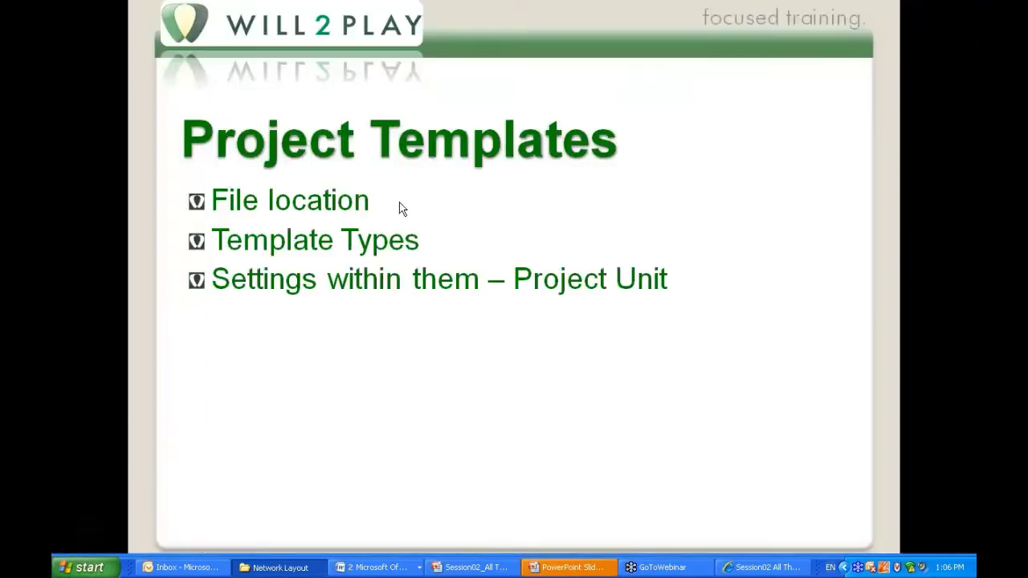
key(Escape)
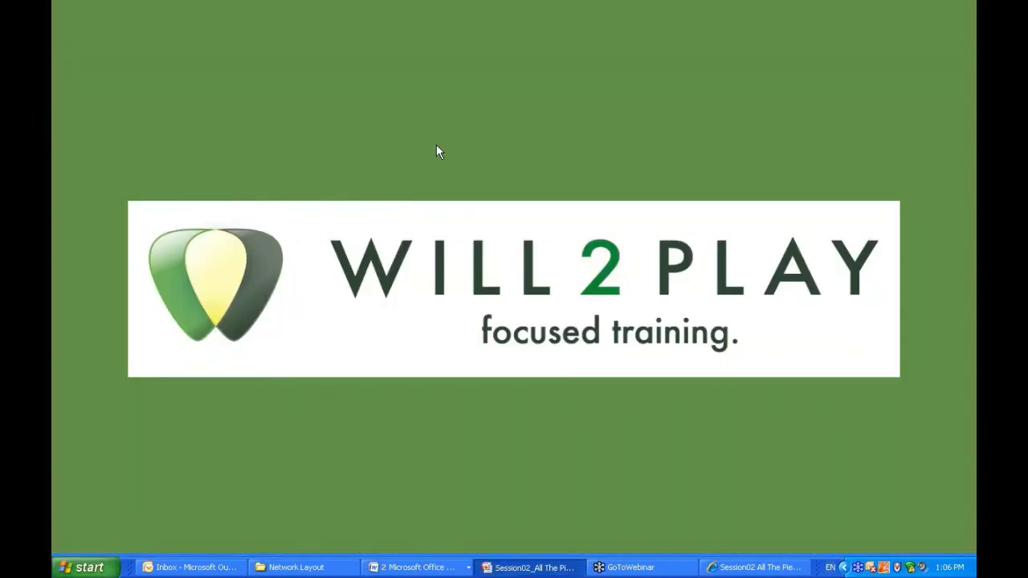
click(214, 234)
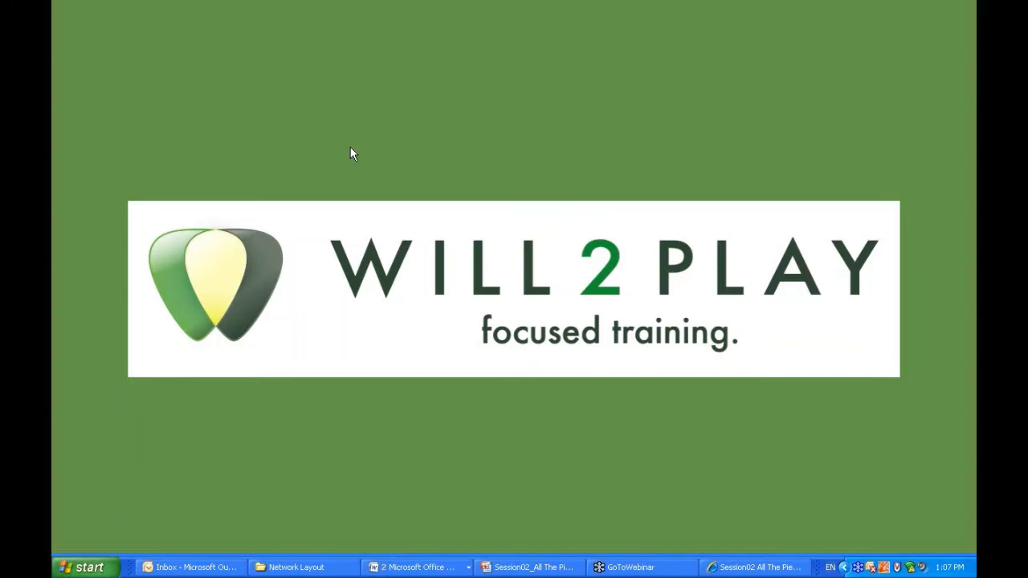
key(alt+shift)
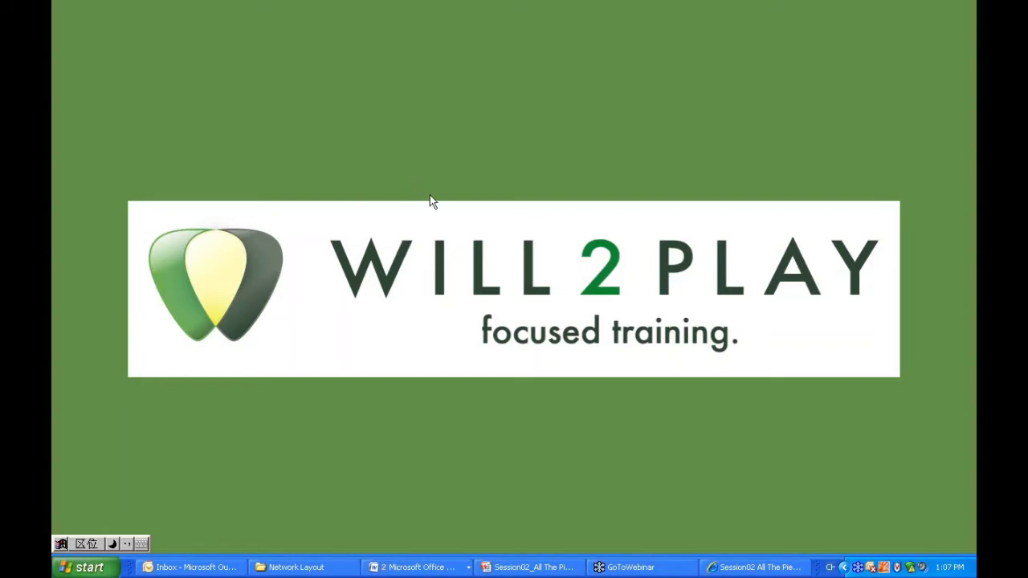
key(alt+shift)
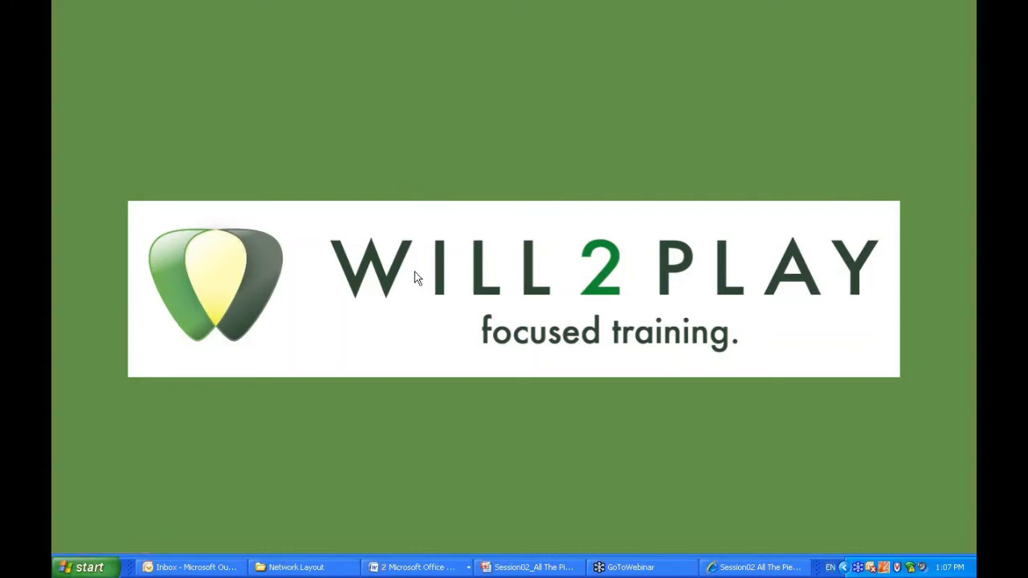
click(527, 568)
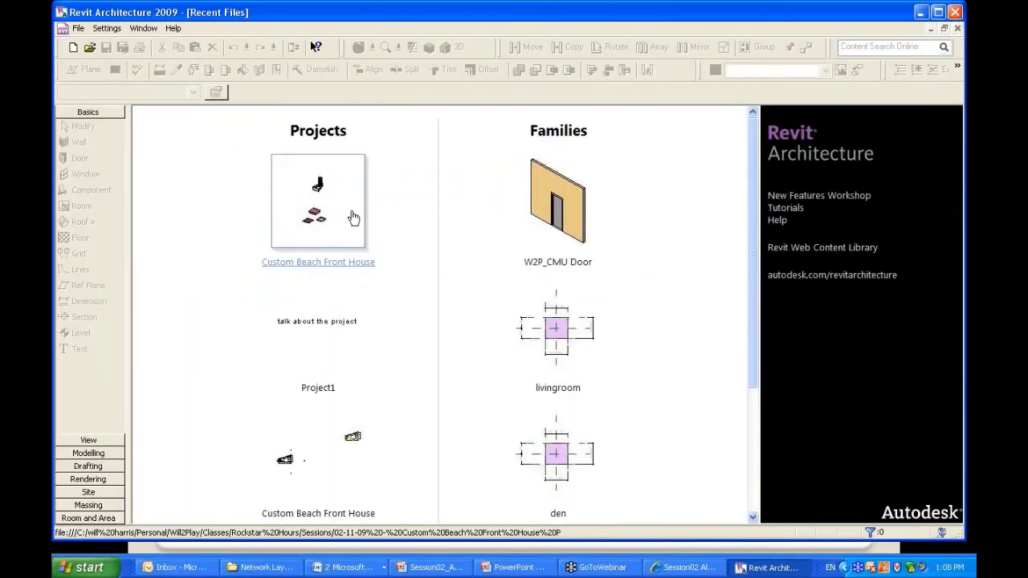
Open Project1 from Recent Files and view its .rvt/.rte Save As file types.
click(351, 212)
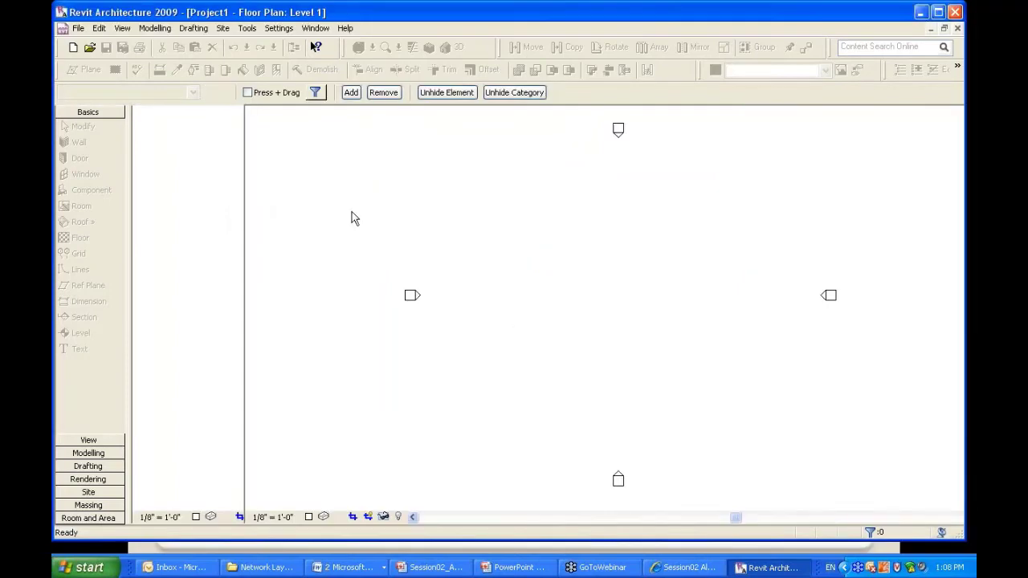
click(78, 30)
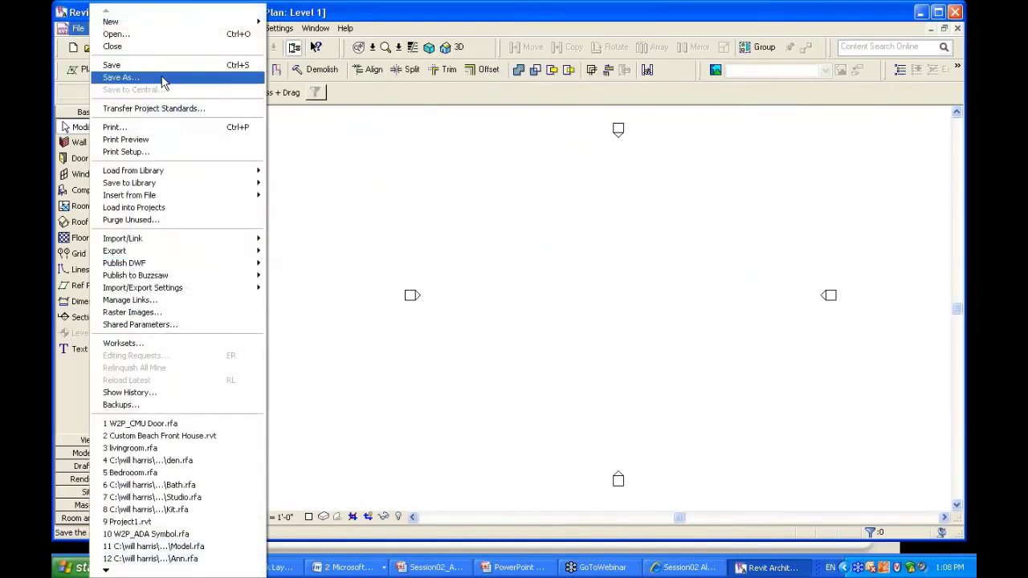
click(498, 430)
click(600, 321)
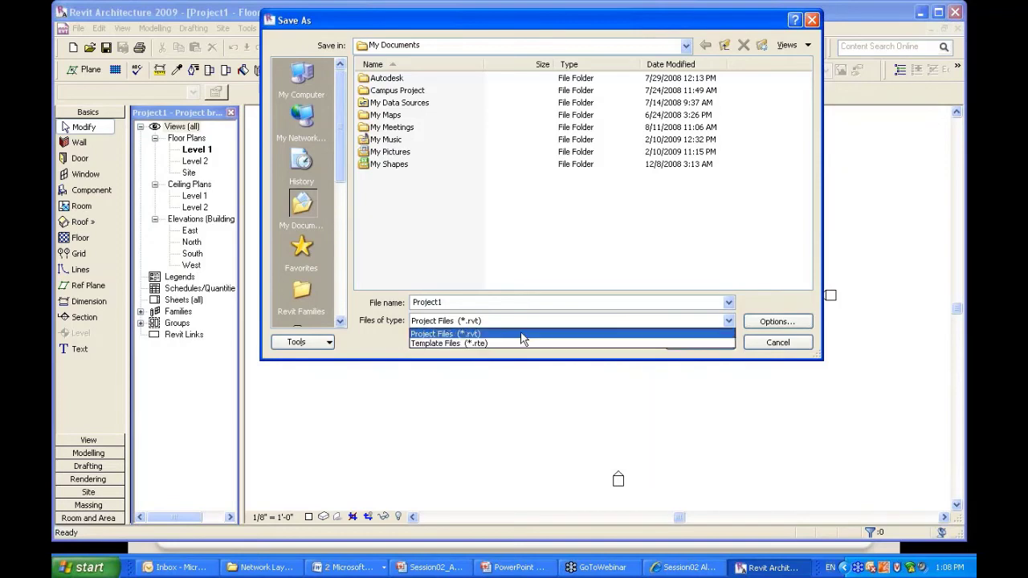
Cancel the project Save As and create a new family from Generic Model.rft.
click(522, 334)
key(Escape)
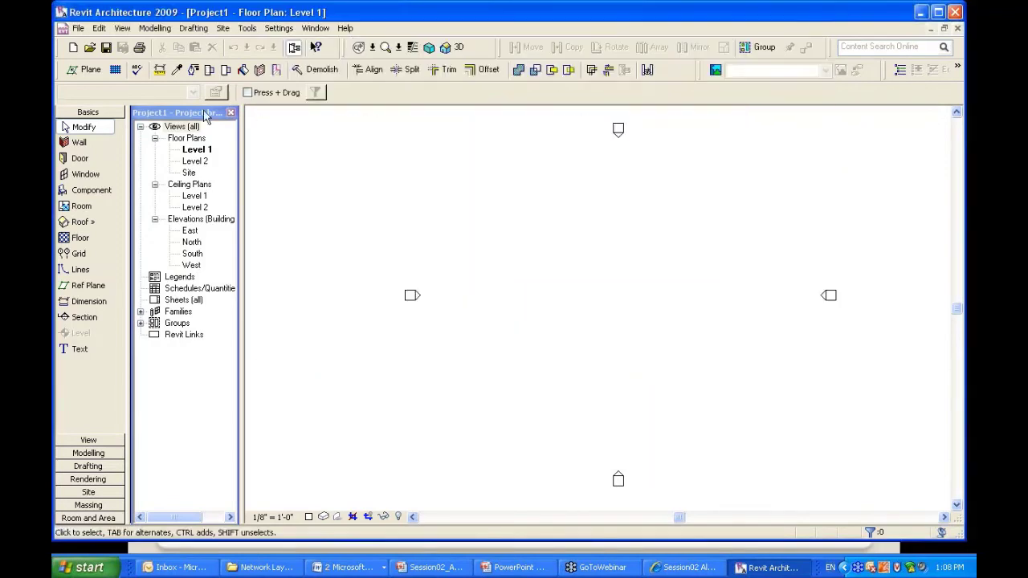
click(78, 28)
mouse_move(111, 22)
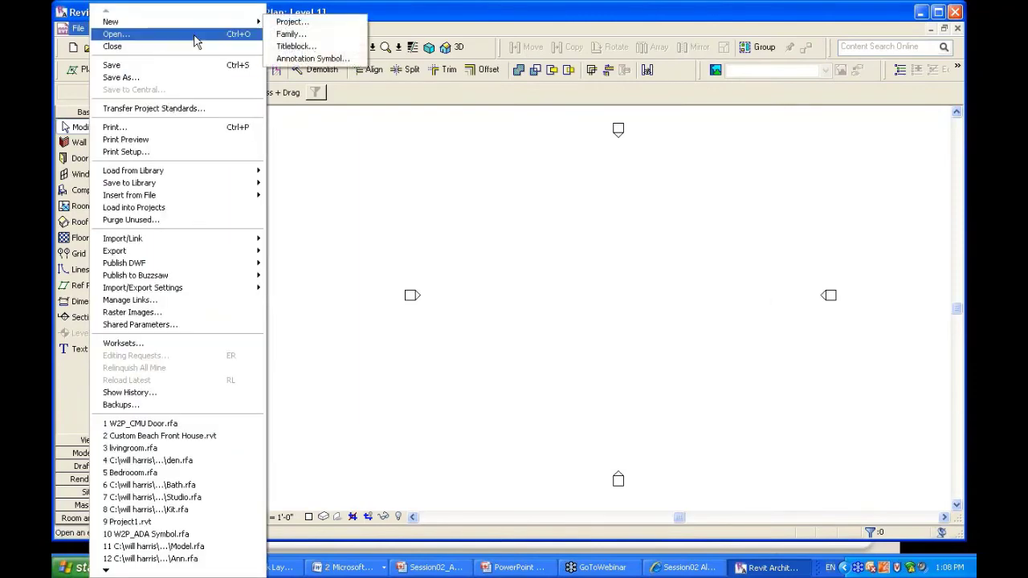
click(293, 29)
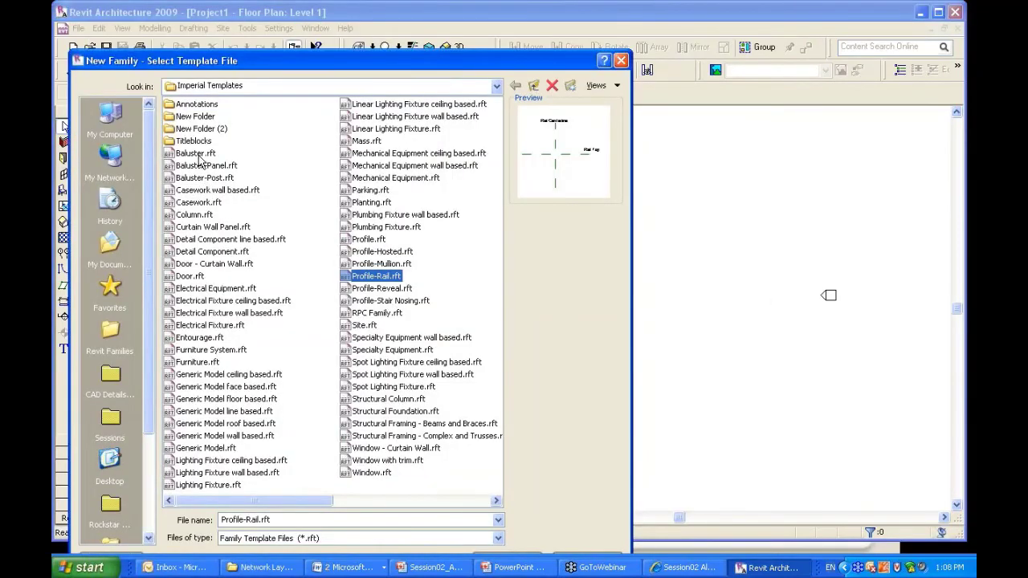
click(199, 154)
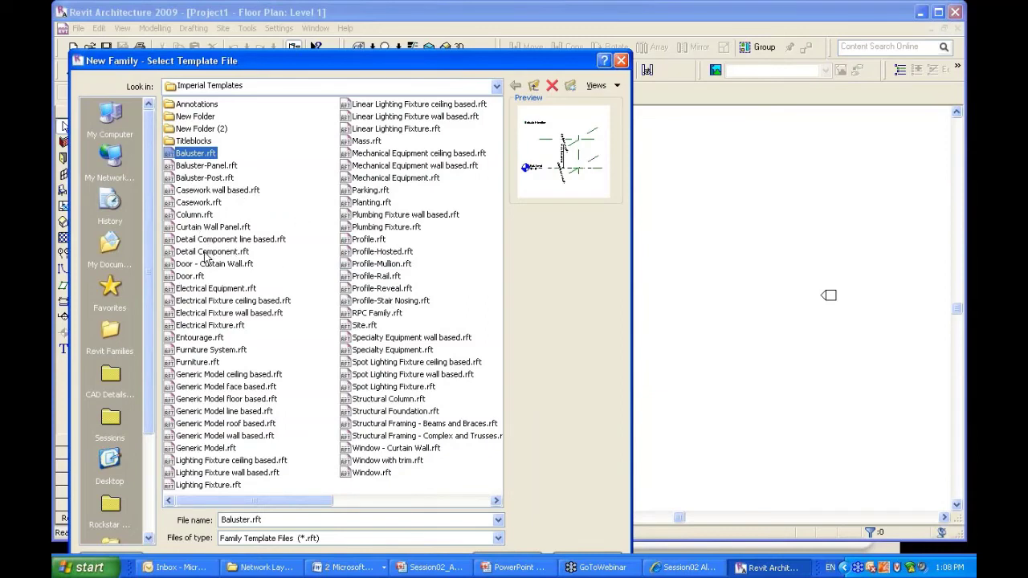
click(213, 449)
double_click(211, 448)
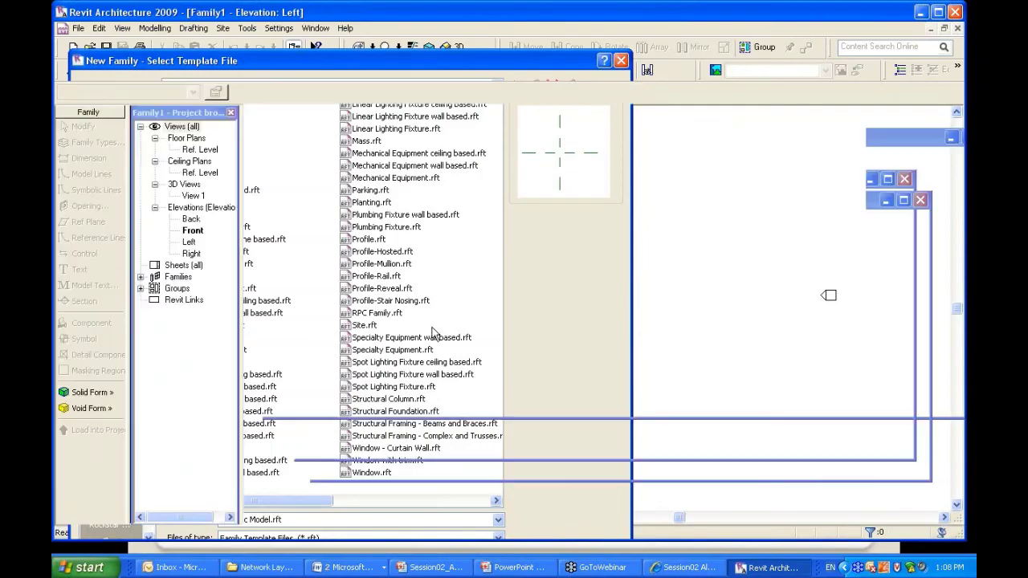
Confirm Family1 can only be saved as Family Files (*.rfa), then cancel.
key(ctrl+s)
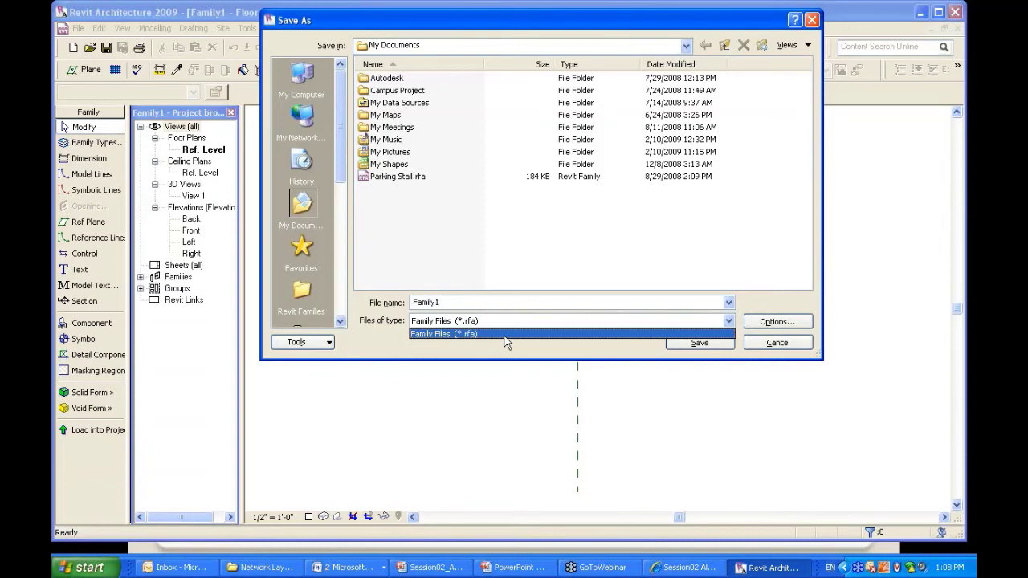
click(506, 334)
key(Return)
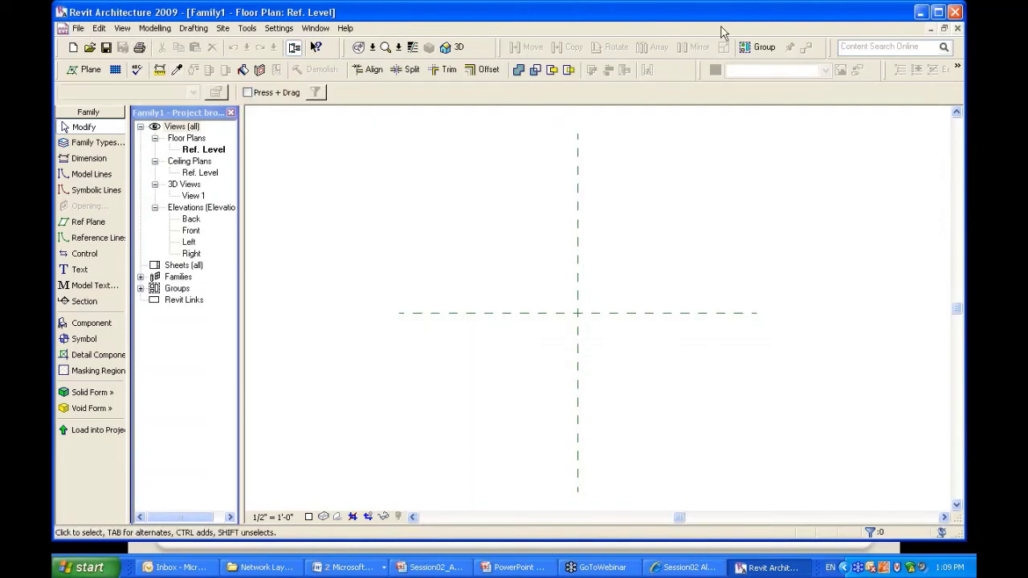
Close Family1's three open views and frame Project1's Level 1 plan.
click(956, 30)
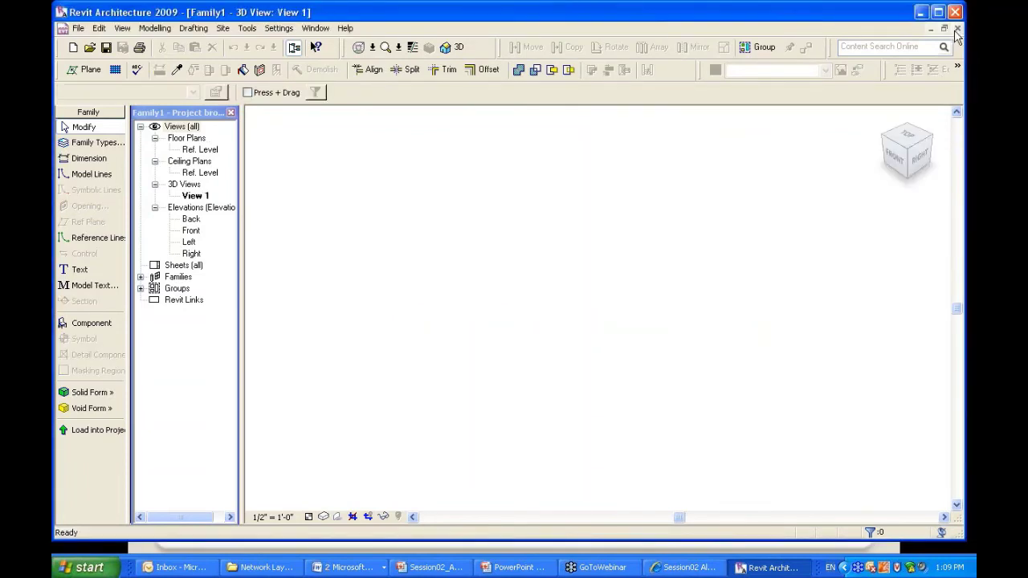
click(957, 30)
click(957, 29)
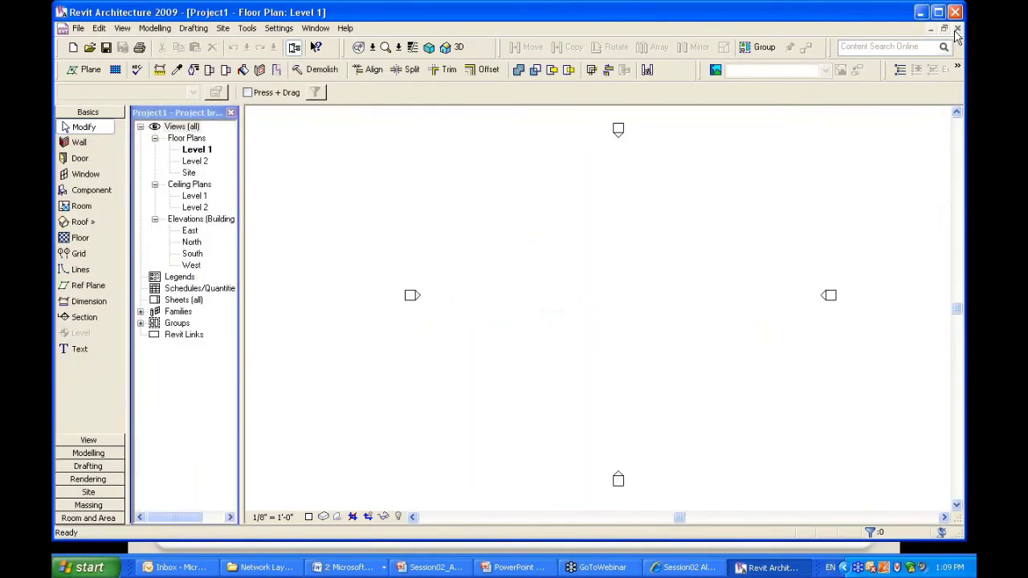
scroll(619, 267, up, 1)
middle_drag(625, 268, 538, 284)
Draw a vertical wall and a zigzag chain of walls with the WA tool.
key(w)
key(a)
click(462, 222)
click(463, 326)
key(Escape)
click(500, 324)
click(554, 235)
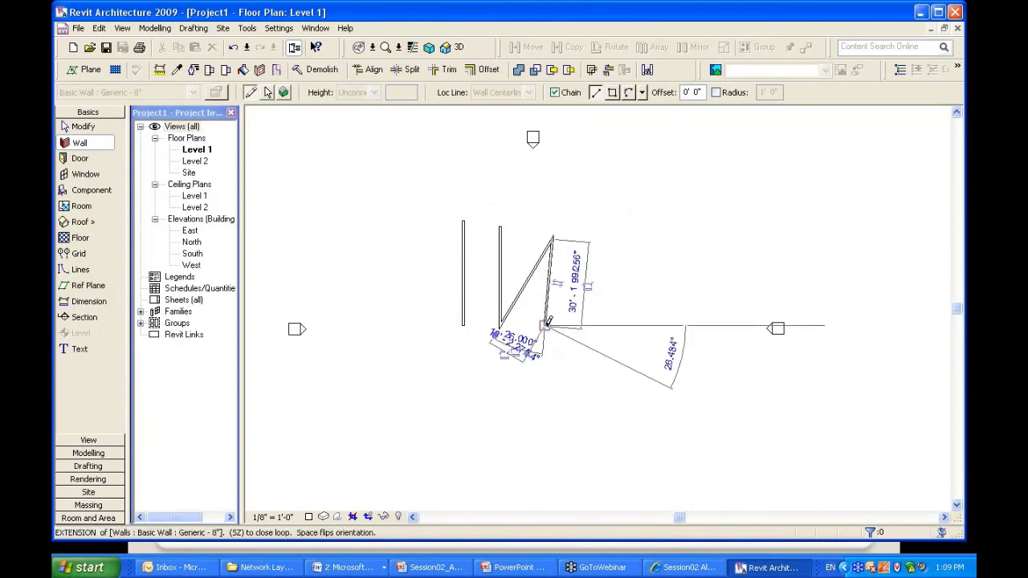
click(545, 324)
click(601, 316)
click(601, 225)
key(Escape)
Select the angled middle wall and pan to frame the new walls.
key(Escape)
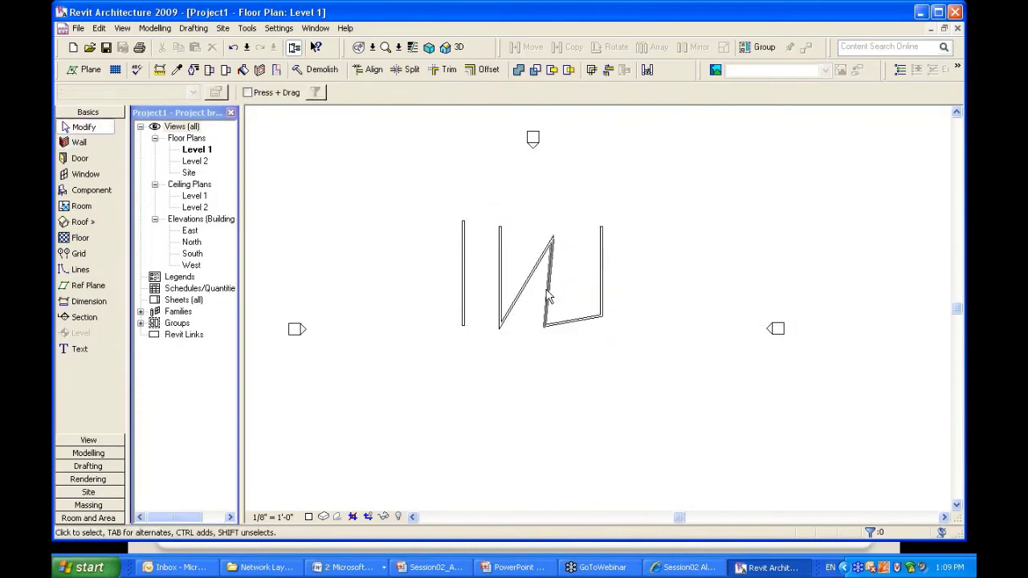
click(549, 284)
scroll(558, 273, up, 2)
middle_drag(561, 271, 553, 305)
key(Escape)
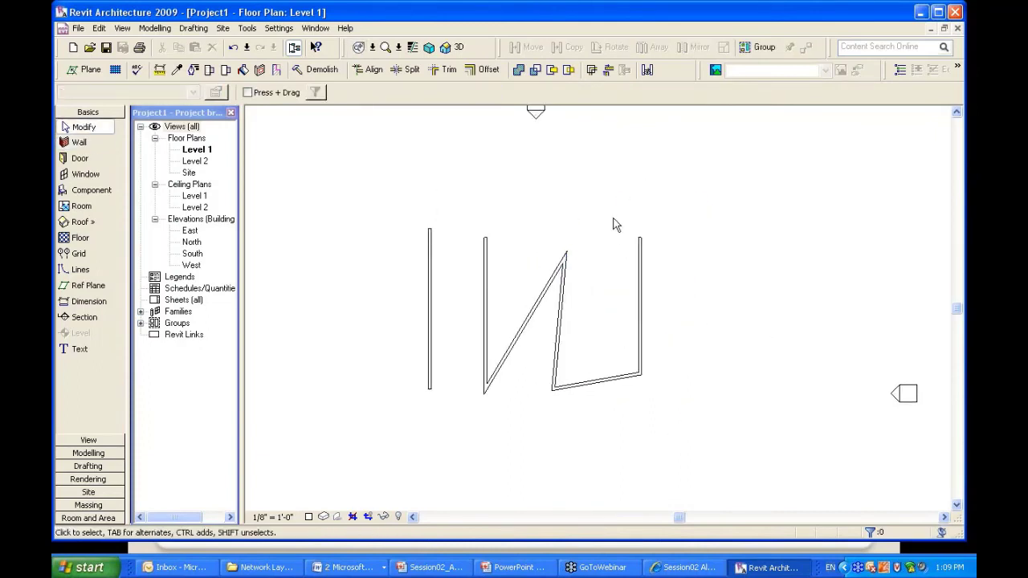
Compare the Save As types, project .rvt versus template .rte, keeping Project Files (*.rvt).
key(ctrl+s)
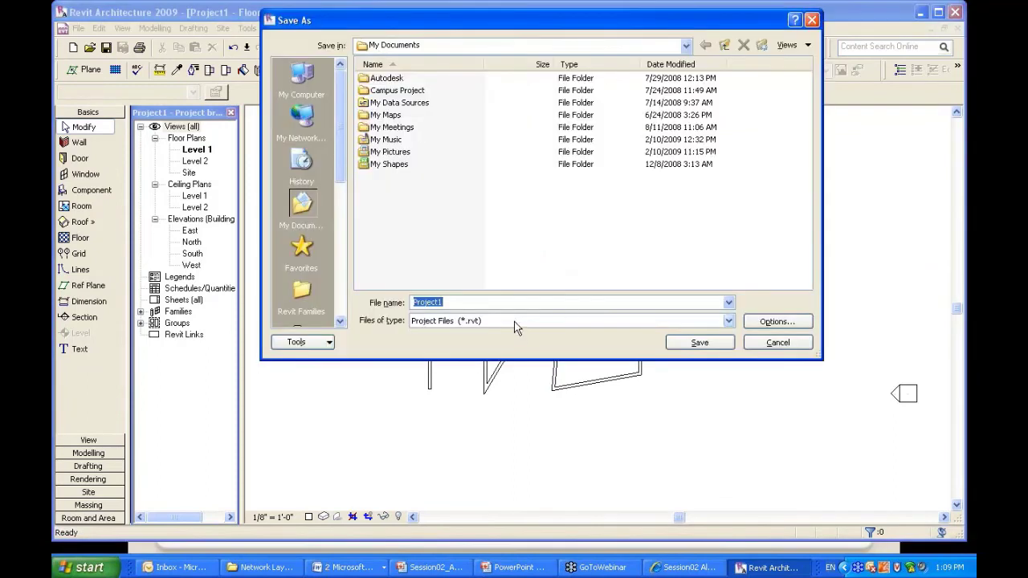
click(514, 321)
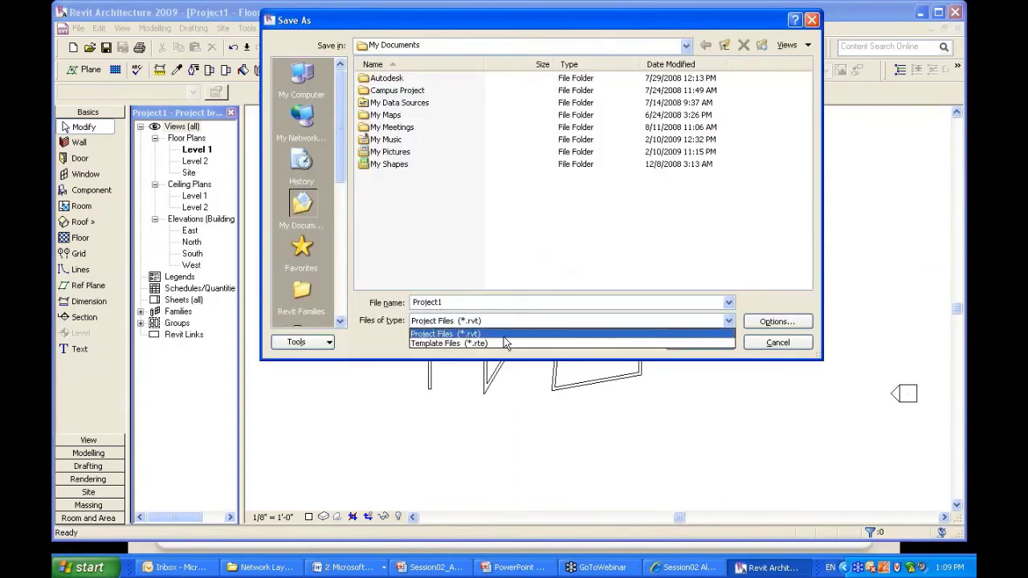
click(504, 334)
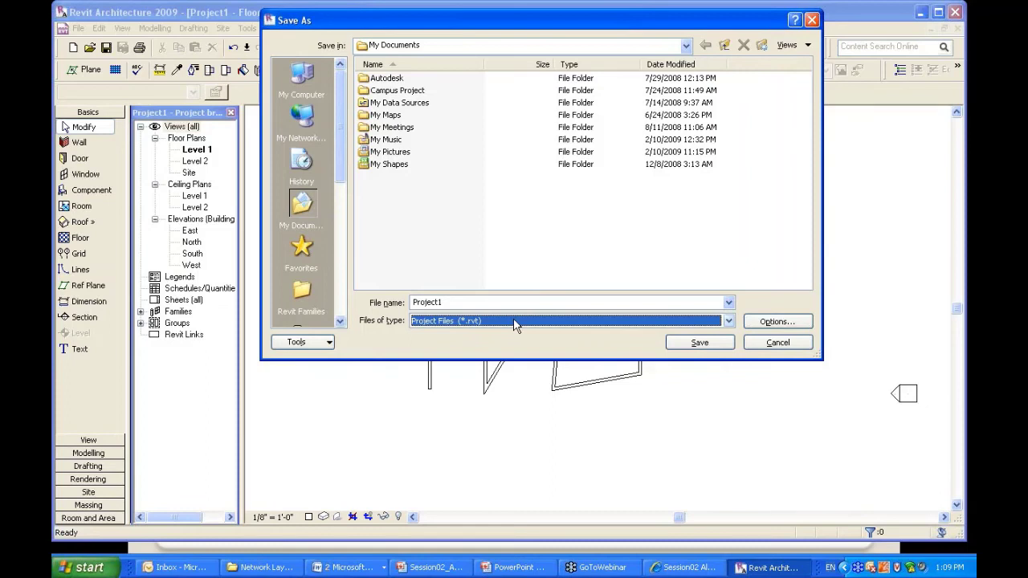
key(alt+Tab)
key(alt+Tab)
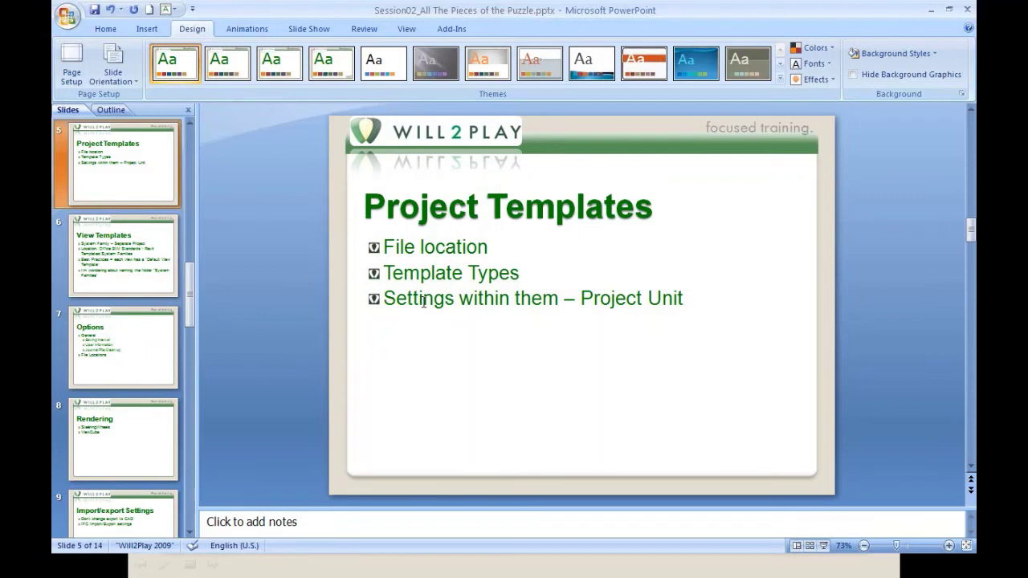
Show the Options slide and highlight its Saving interval, User Information and last two bullets.
click(134, 332)
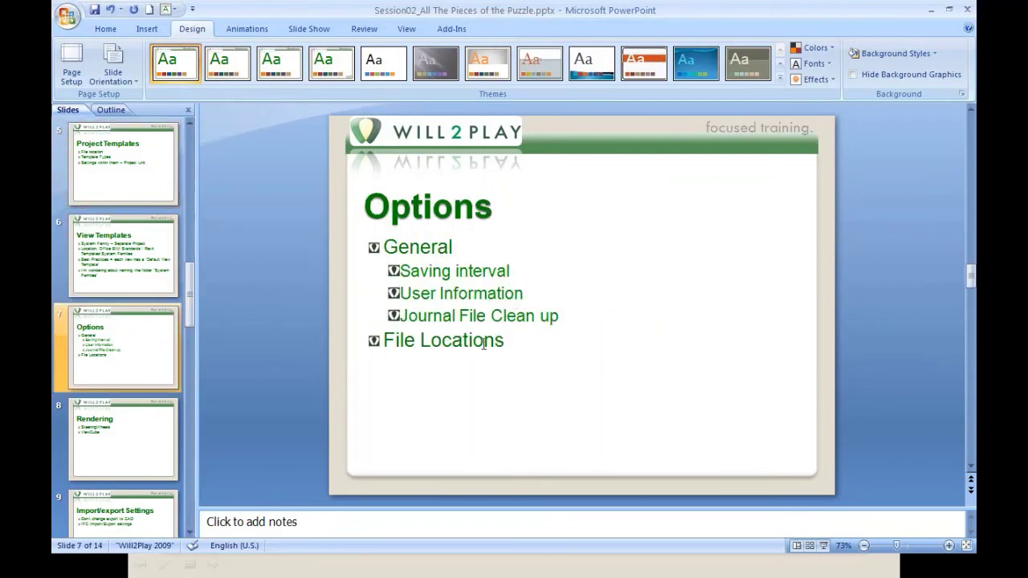
click(405, 267)
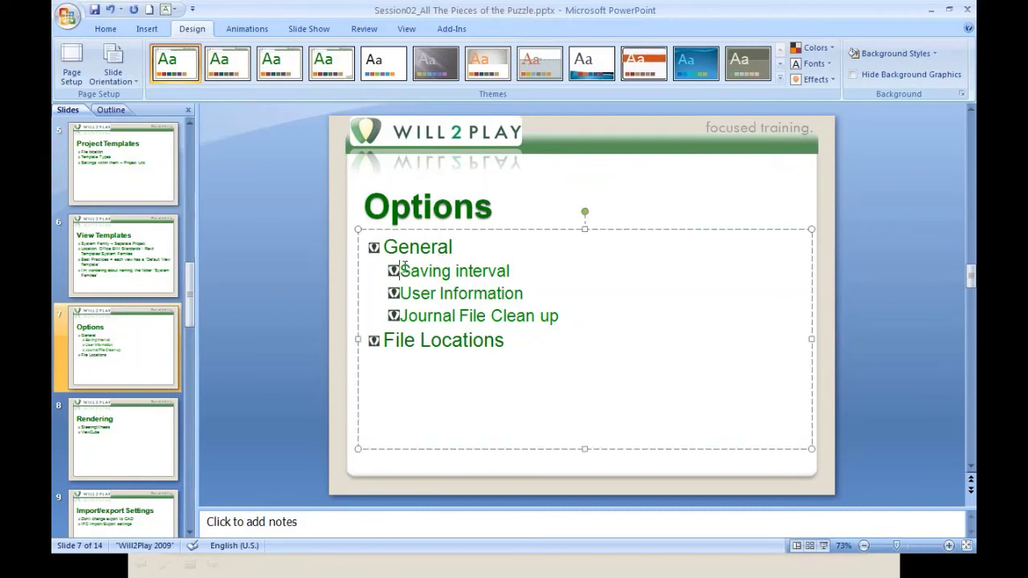
drag(399, 271, 520, 270)
triple_click(419, 298)
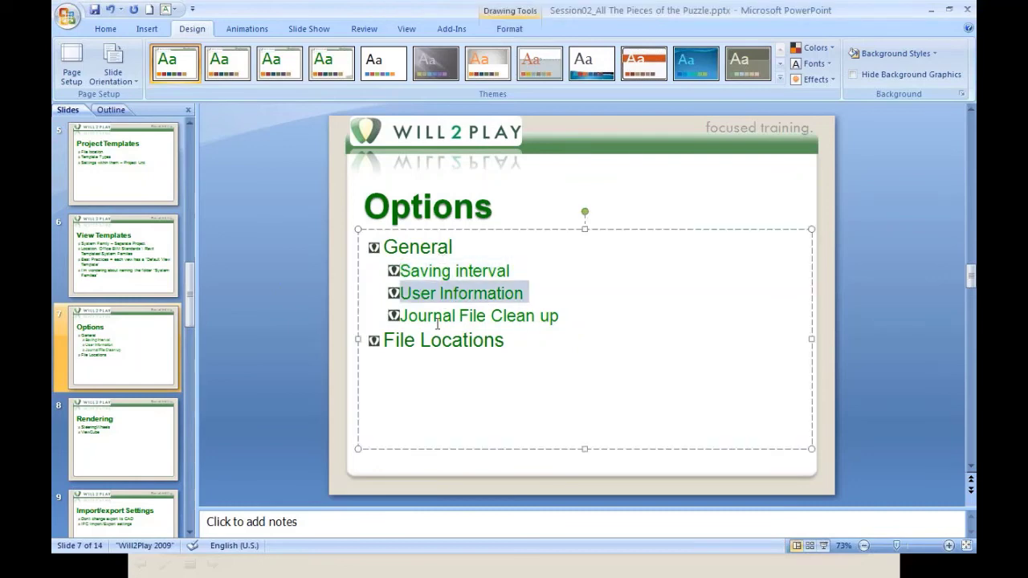
click(487, 316)
drag(487, 315, 554, 368)
click(508, 348)
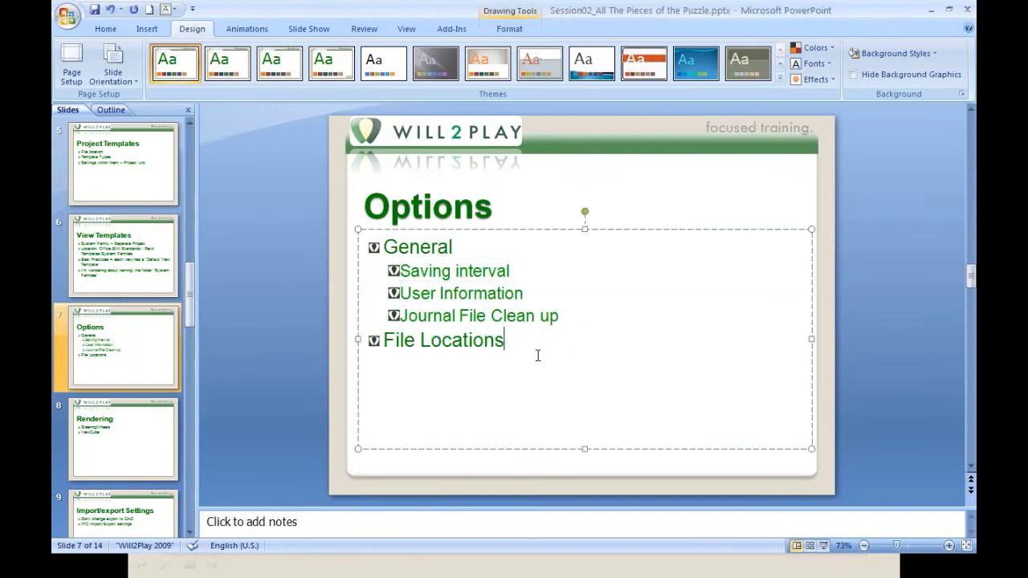
key(alt+Tab)
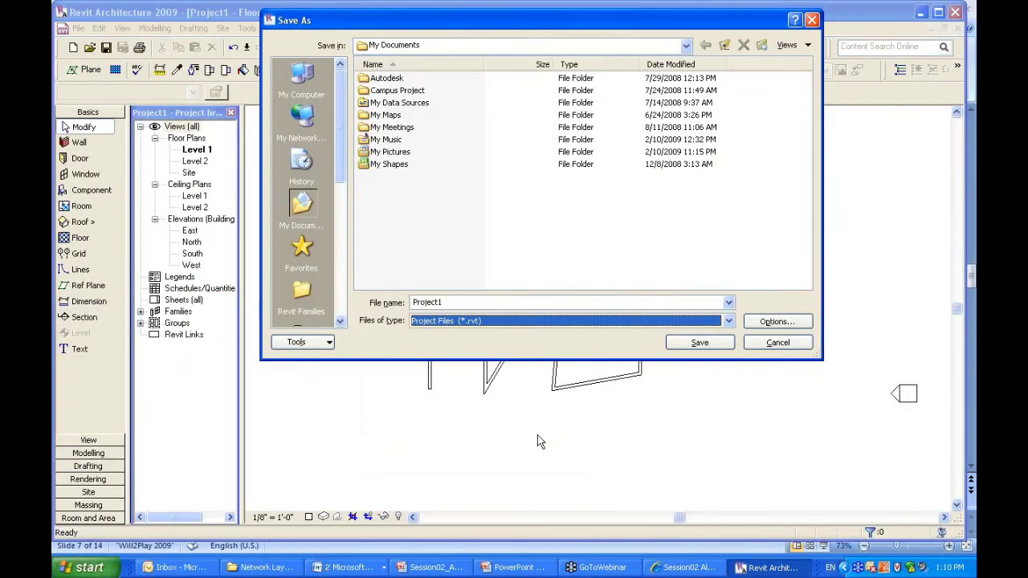
Cancel the Save As and enter 'ADMIN - Administrator' as the Options username.
key(Escape)
click(279, 28)
click(292, 457)
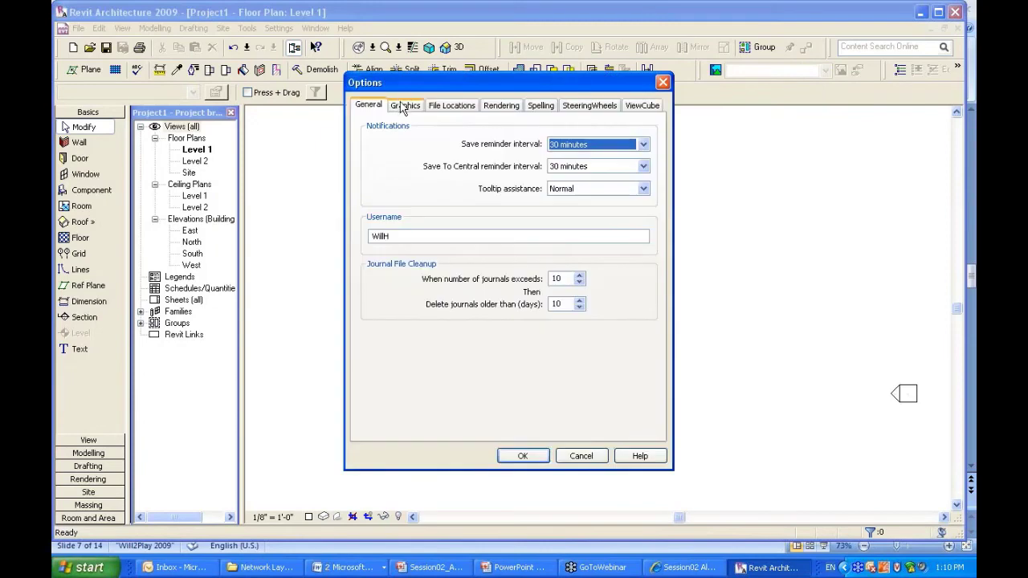
double_click(423, 238)
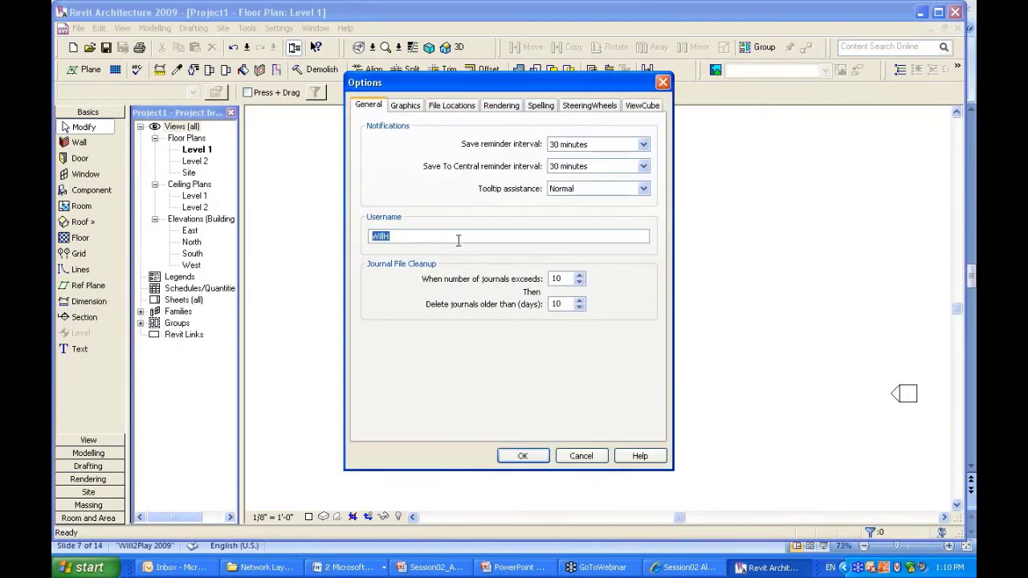
text(ADMIN)
text( - )
text(Administrator)
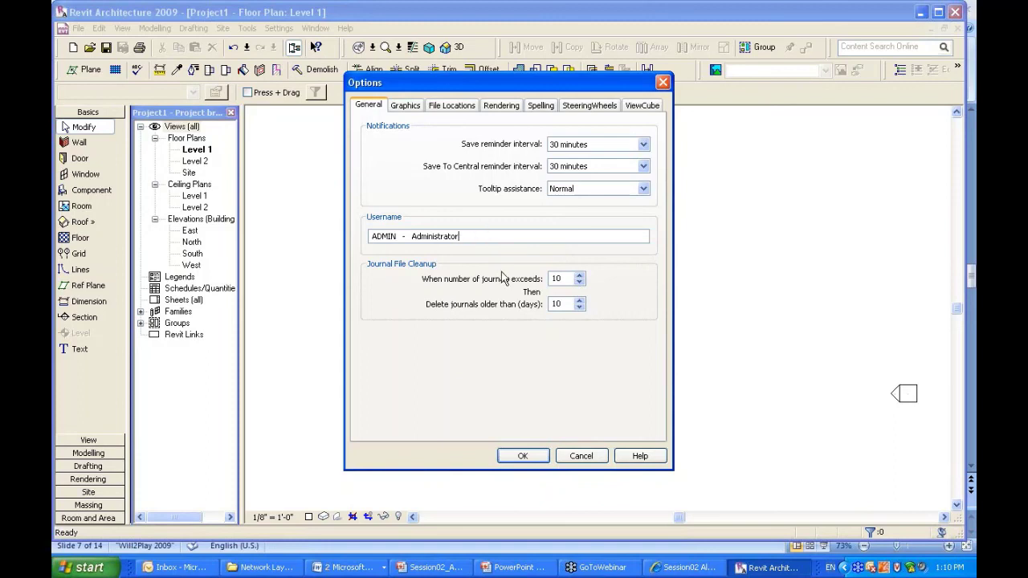
Highlight the words ADMIN and Administrator in the new username.
drag(464, 236, 371, 235)
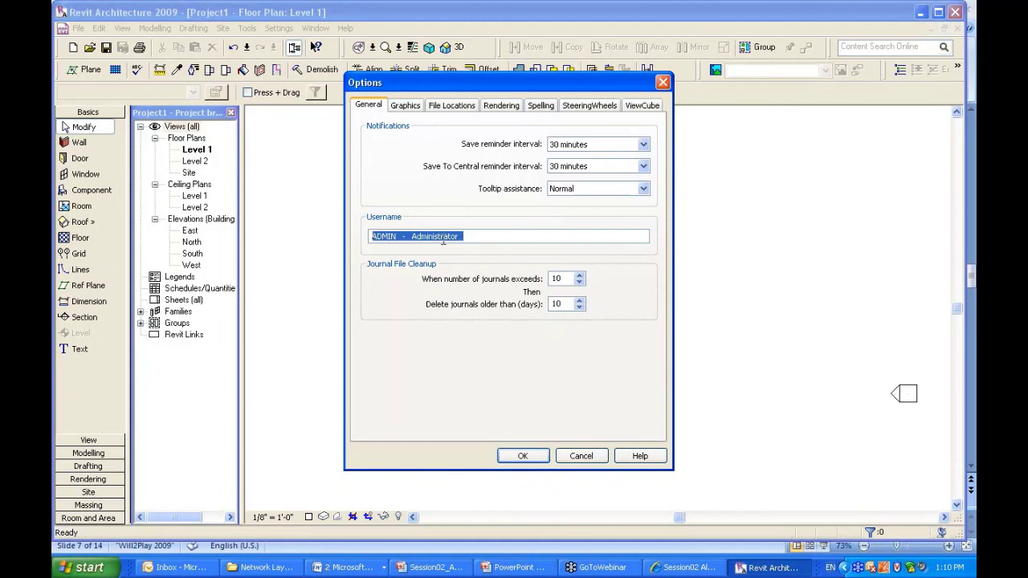
double_click(383, 237)
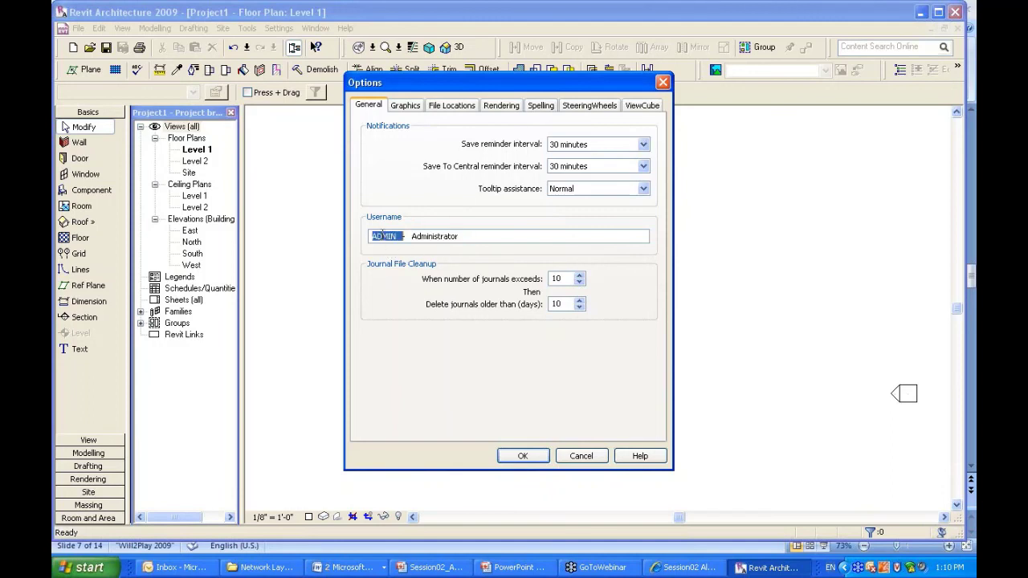
double_click(441, 236)
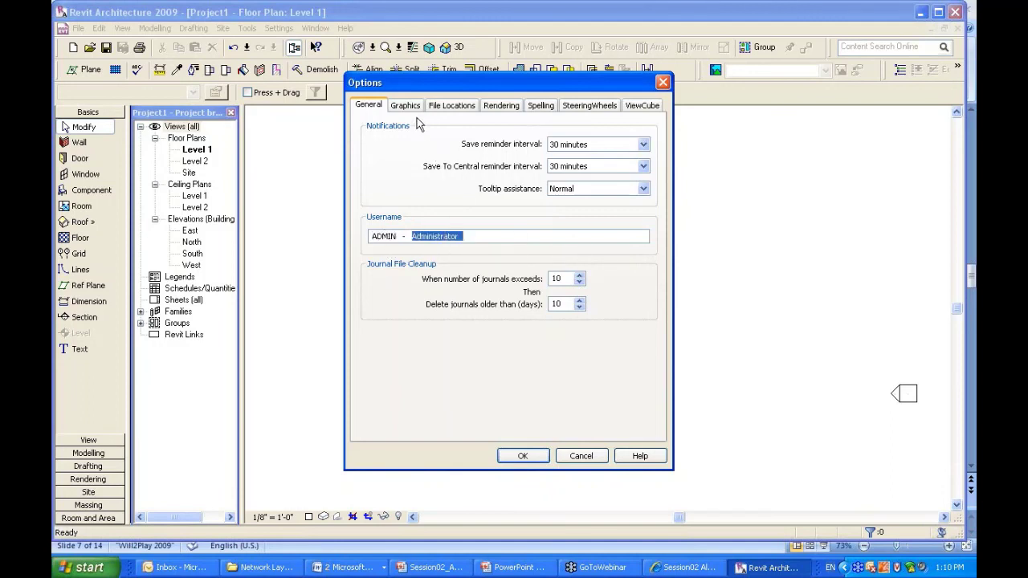